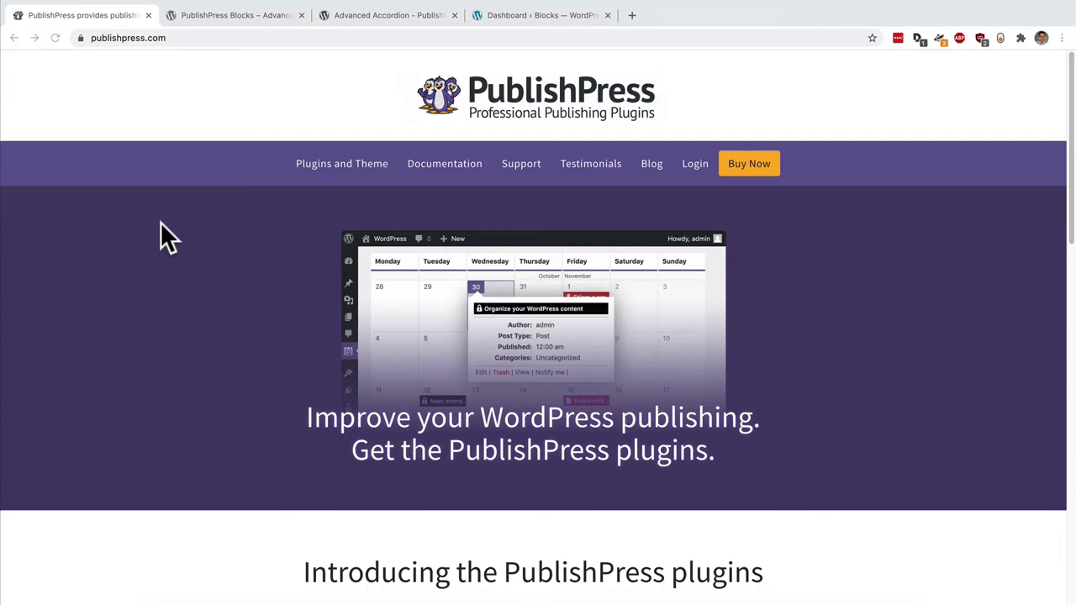
- Review the PublishPress Blocks plugin listing, then bring up the Advanced Accordion demo page
left_click(228, 22)
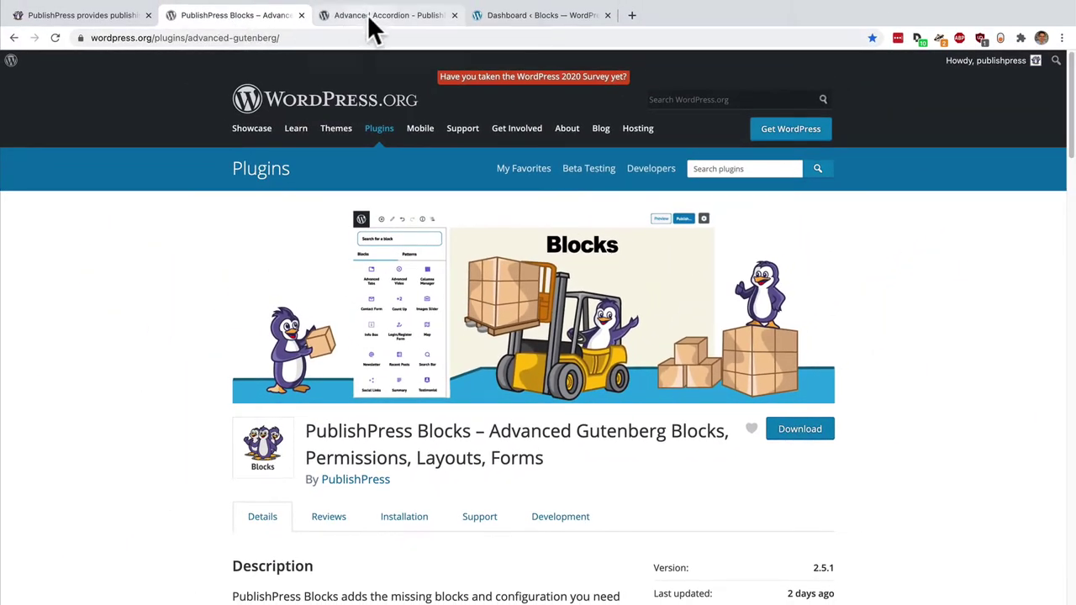
left_click(368, 14)
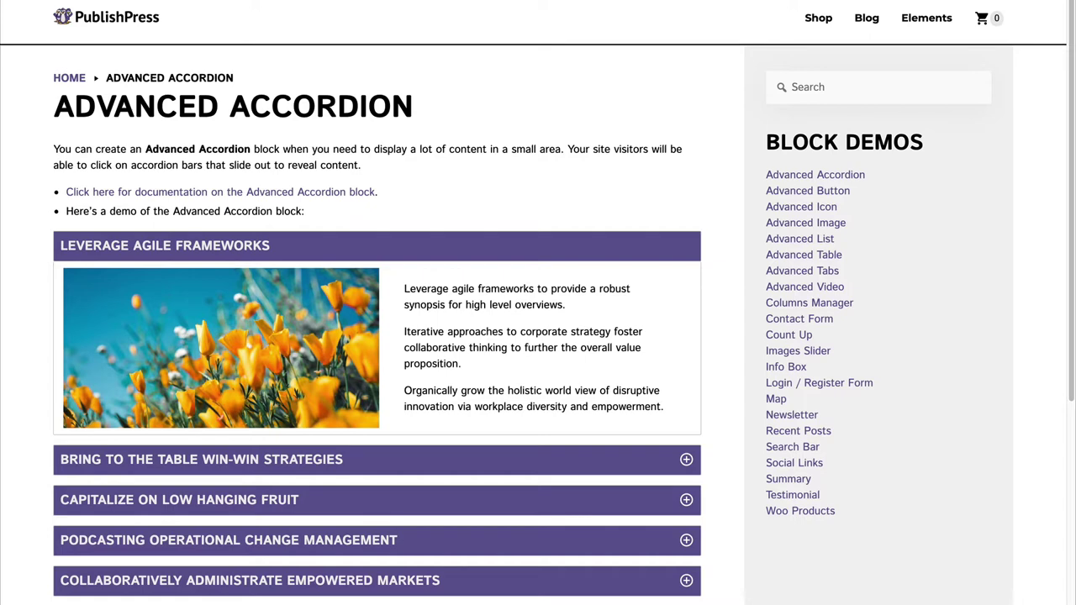
- Toggle each demo accordion section open and closed, then switch to the Blocks site dashboard
left_click(297, 254)
left_click(300, 256)
left_click(193, 458)
scroll(201, 460, "down", 1)
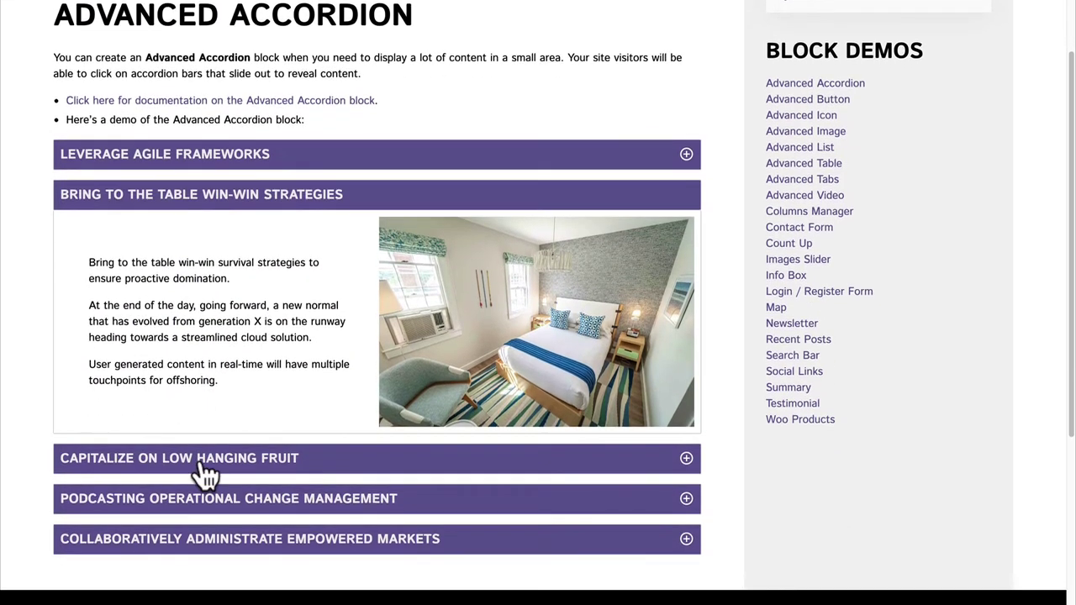
left_click(202, 458)
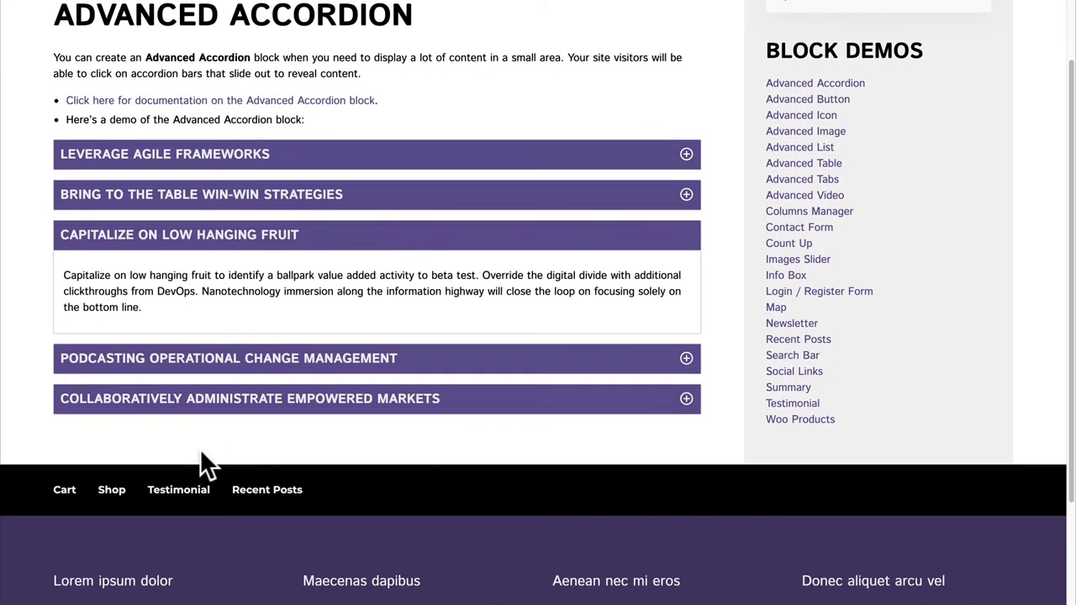
left_click(210, 362)
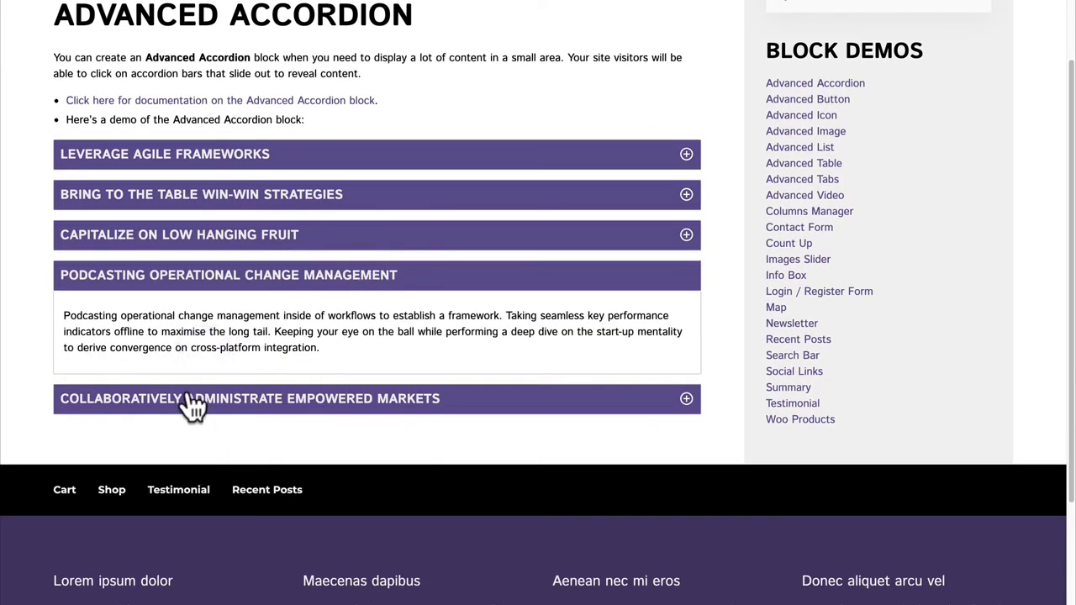
left_click(188, 398)
left_click(203, 242)
left_click(203, 200)
left_click(209, 156)
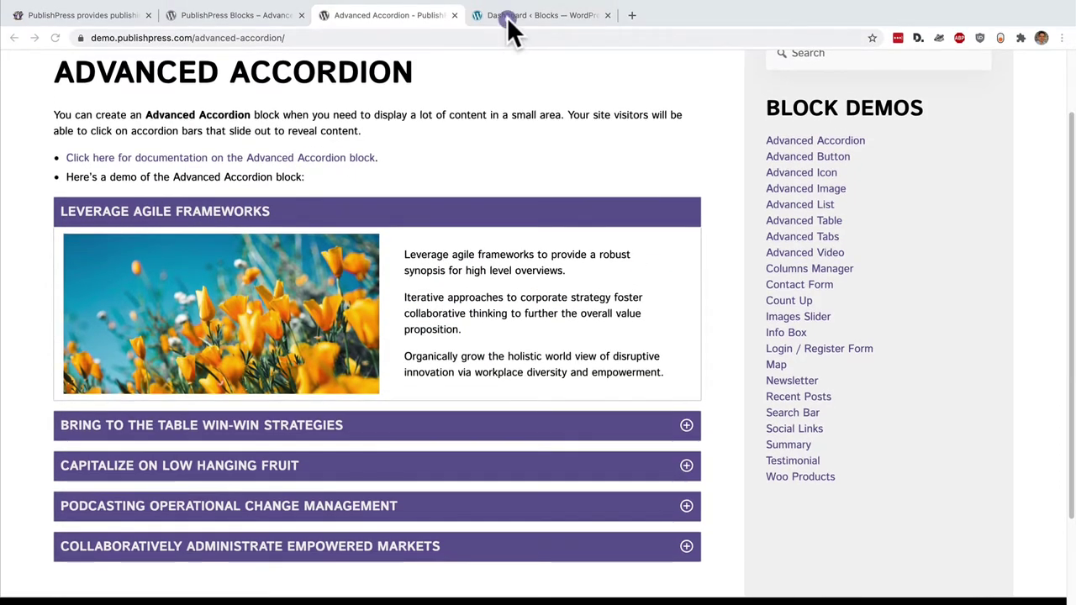
left_click(514, 18)
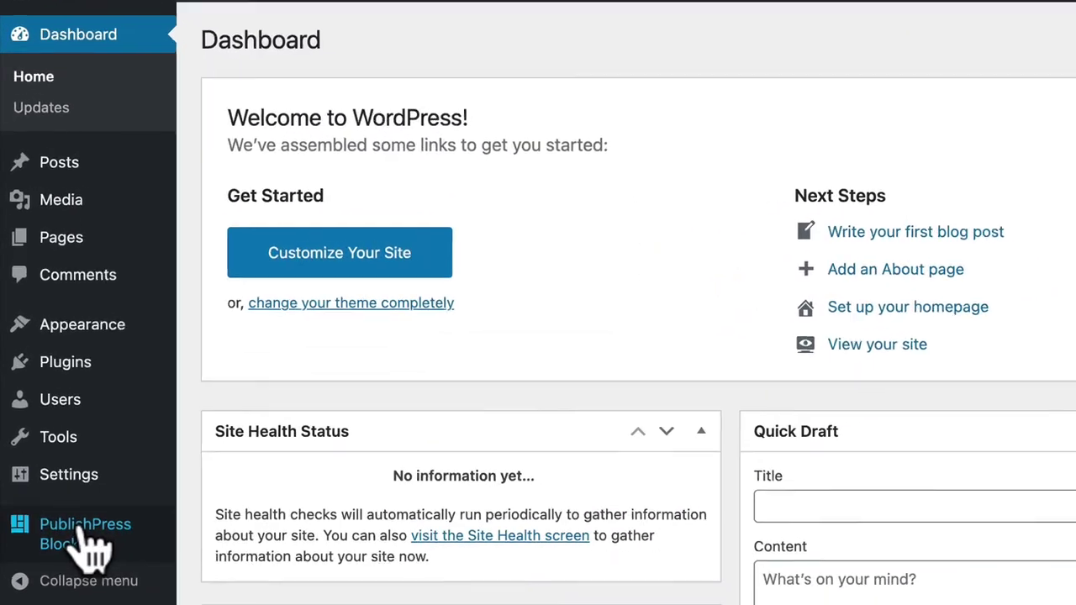
- Start a new post from Posts, dismiss the welcome guide, and title it 'Accordion Post'
mouse_move(81, 250)
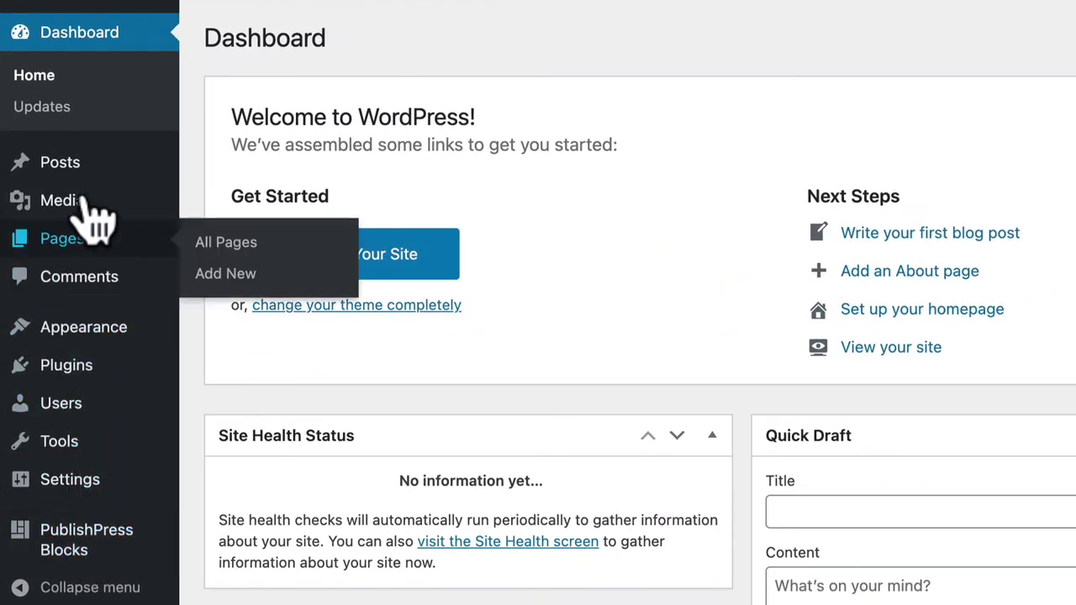
mouse_move(84, 179)
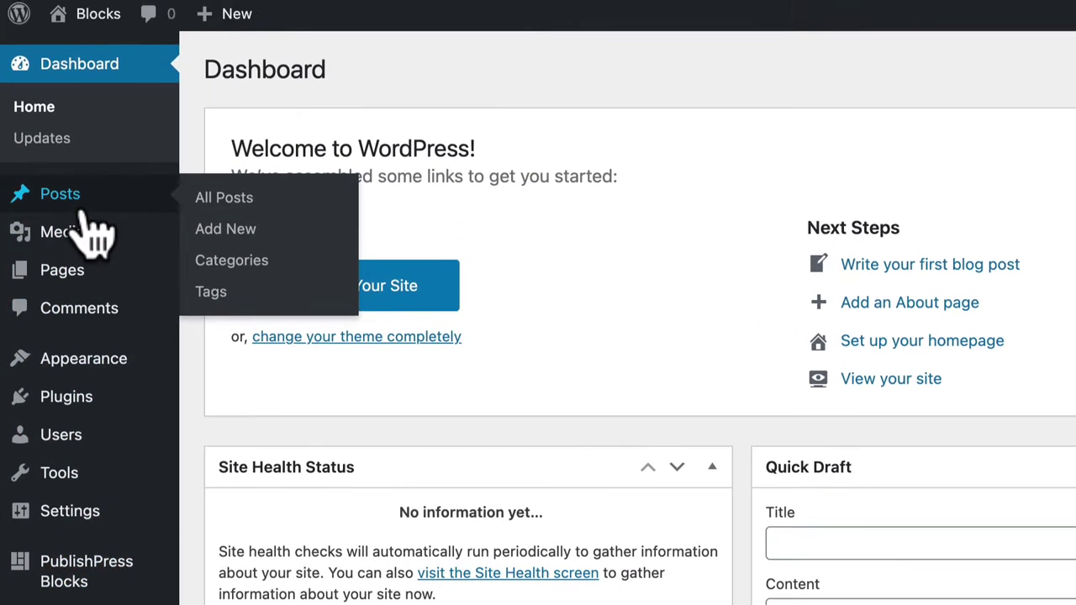
left_click(83, 208)
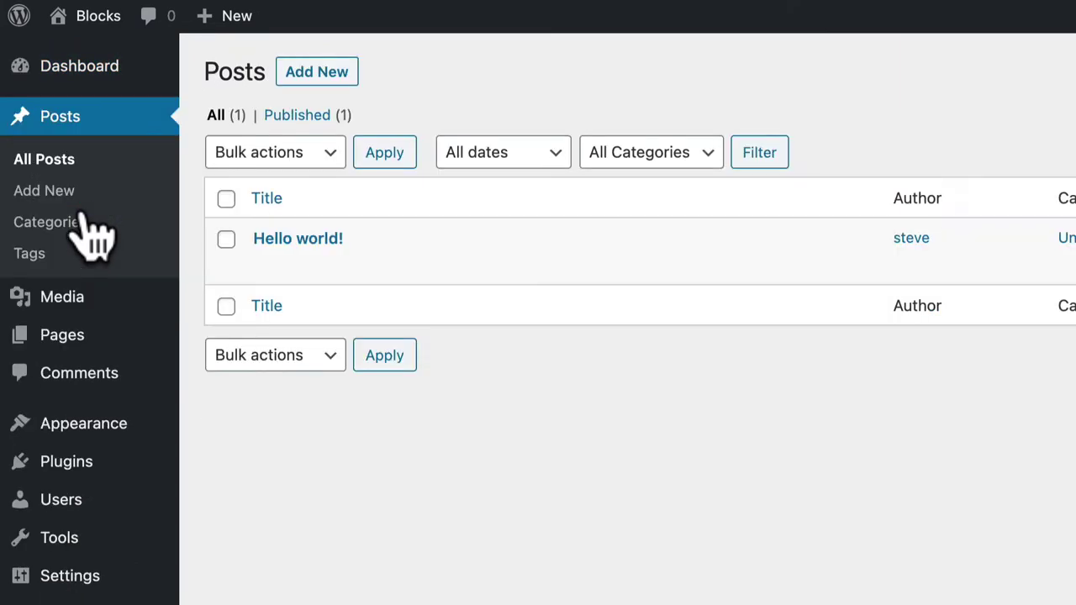
left_click(337, 76)
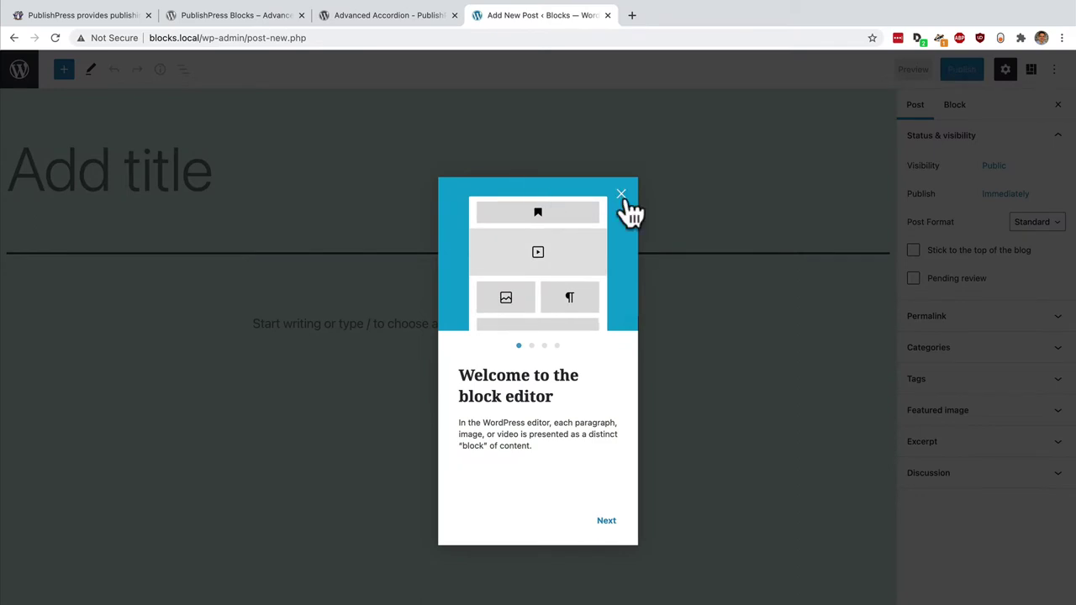
left_click(627, 198)
left_click(228, 193)
type("Accordion")
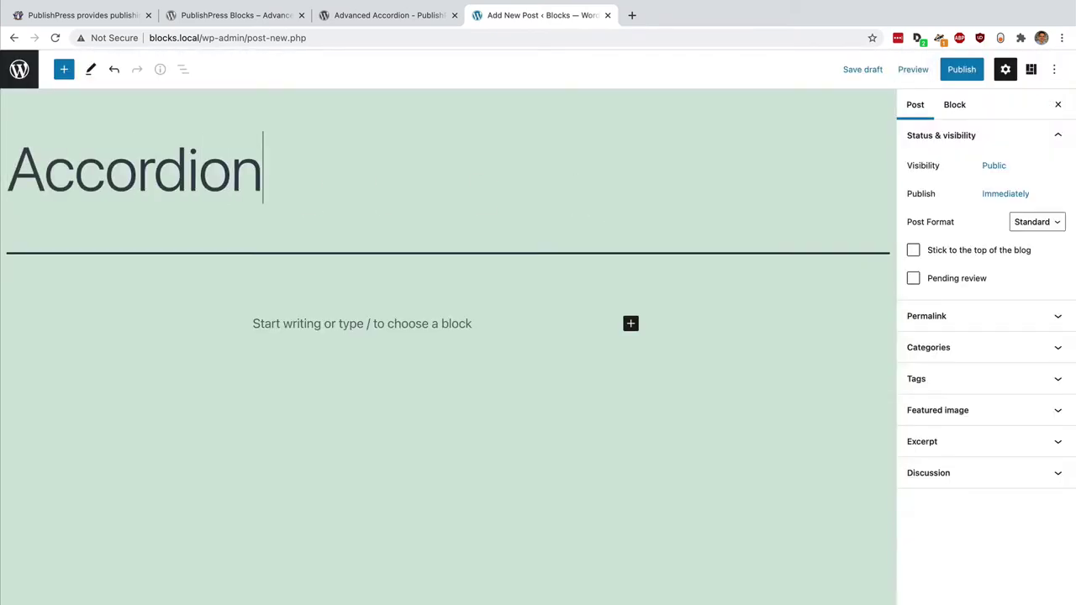
type(" Post")
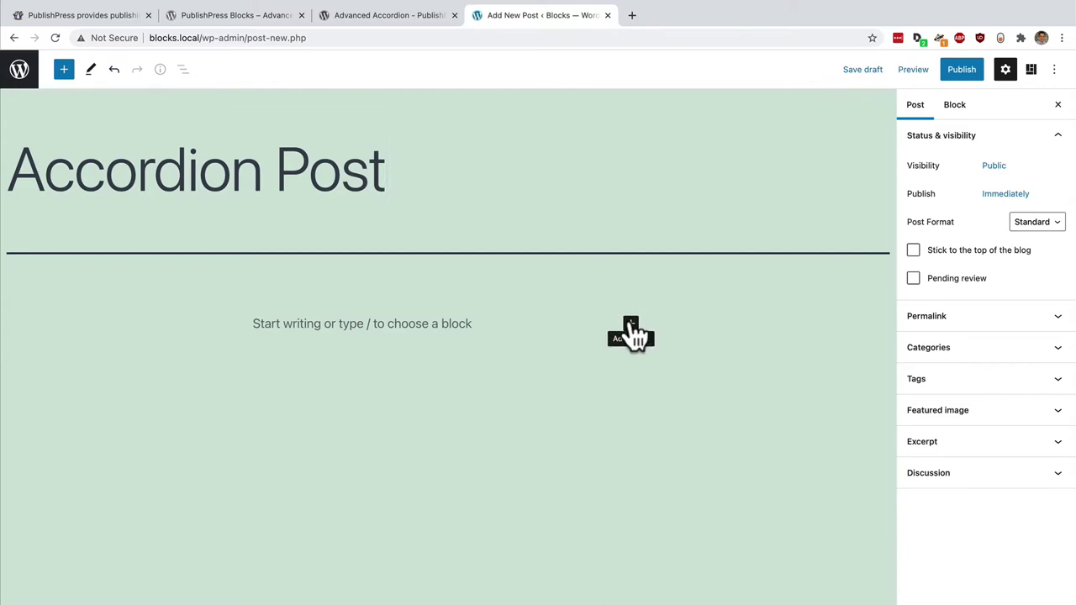
- Insert an Advanced Accordion block into the post body via the 'acc' search
left_click(631, 326)
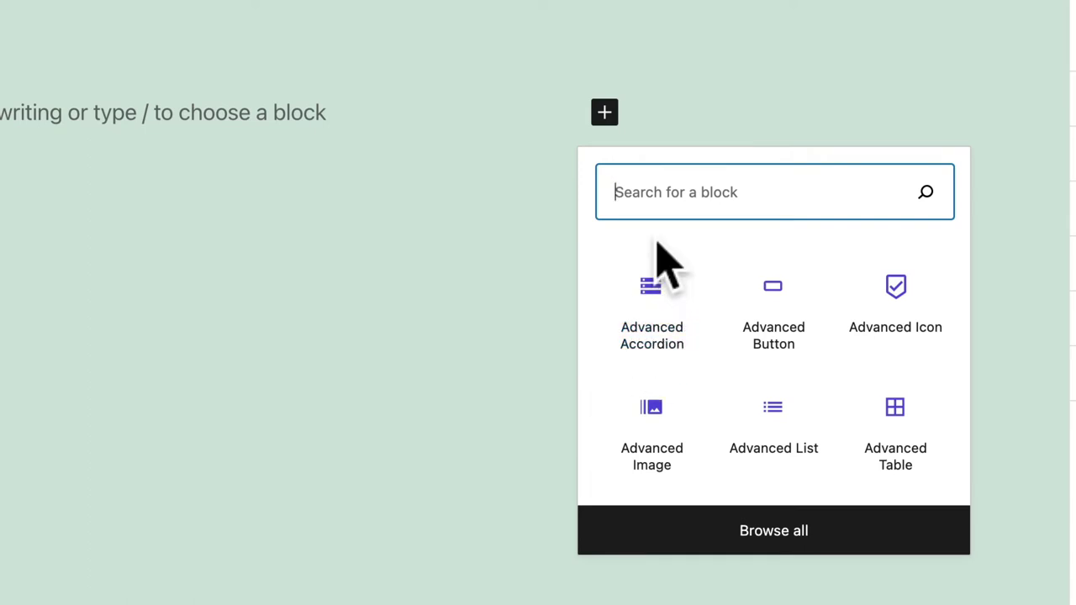
type("accordion")
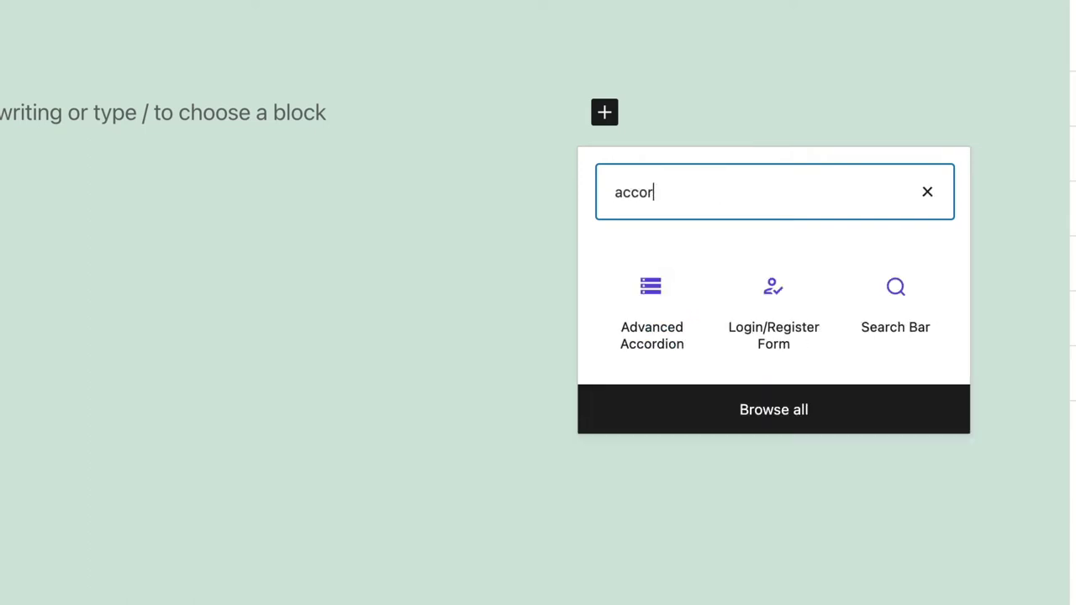
left_click(651, 303)
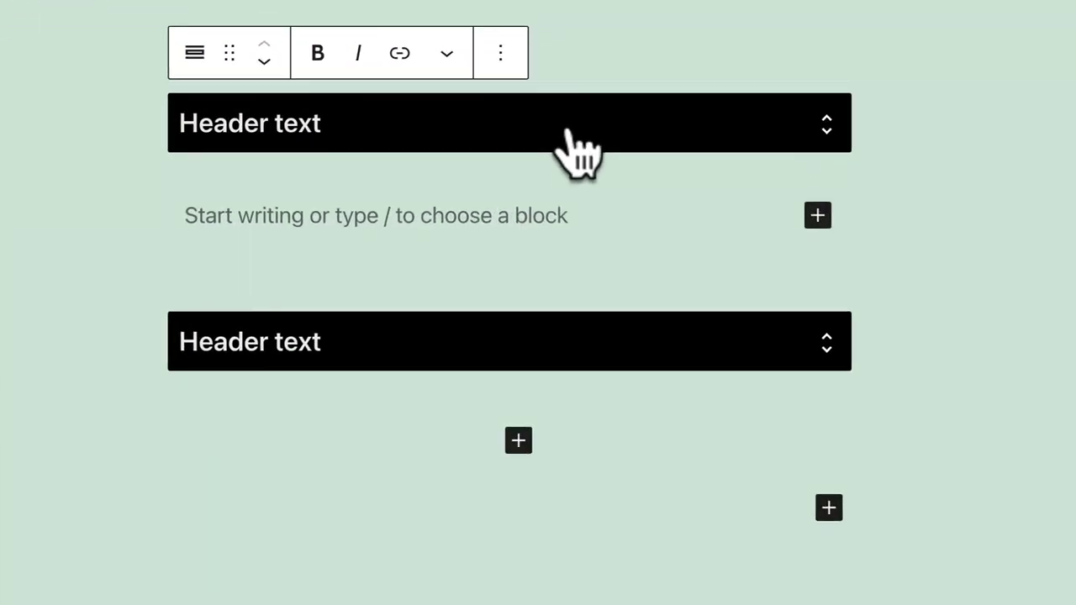
- Name the sections 'Header text 1' and 'Header text 2', each with a body line such as 'this is the second text.'
left_click(376, 130)
type("1")
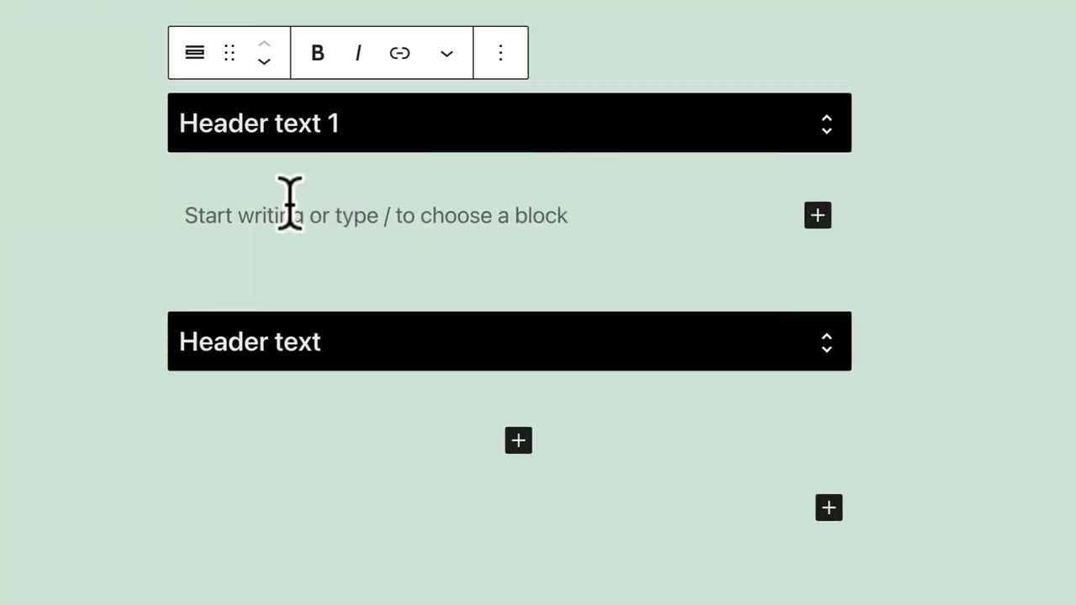
left_click(285, 215)
type("Tth")
type("s is my text in the accordion.")
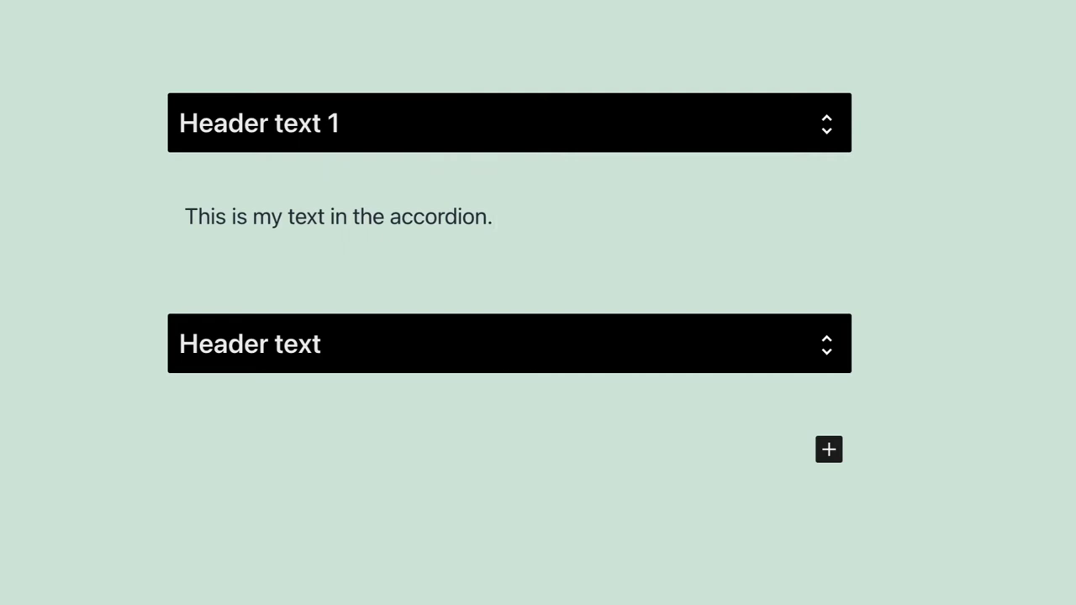
left_click(337, 348)
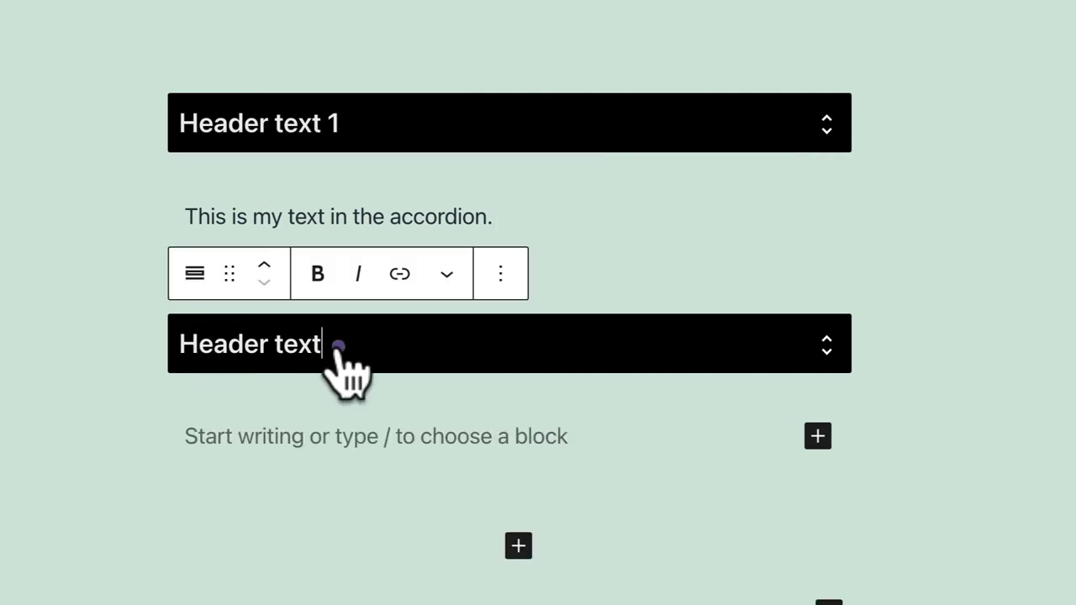
type("2")
left_click(213, 444)
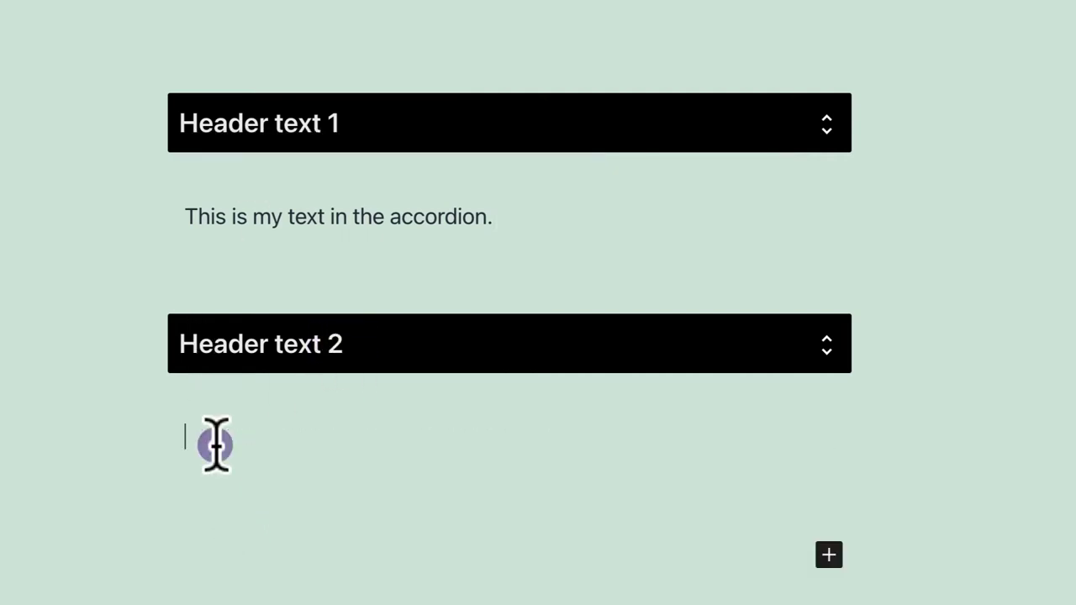
type("this is the second text.")
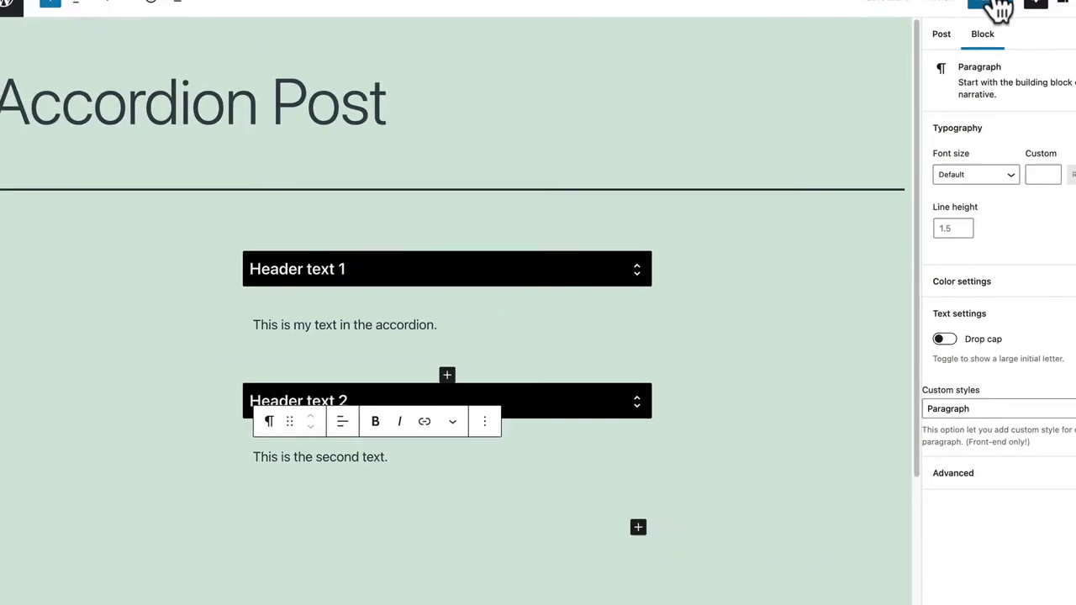
- Publish the post and open the live post
left_click(966, 21)
left_click(967, 24)
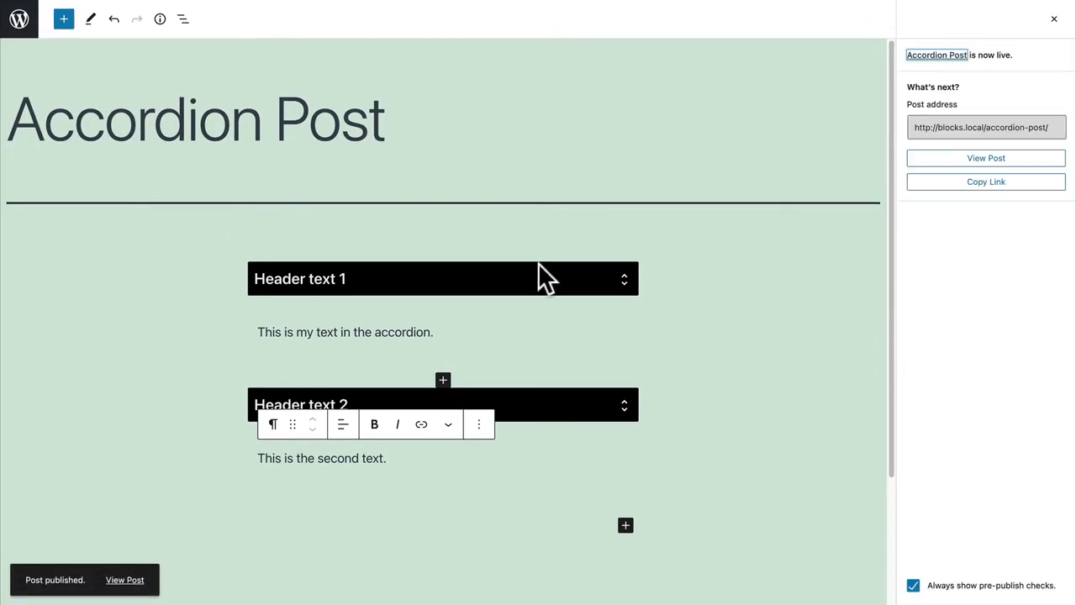
left_click(126, 580)
- Collapse and re-expand the Header text 1 and Header text 2 sections on the live page
left_click(404, 383)
left_click(393, 420)
left_click(401, 374)
left_click(390, 454)
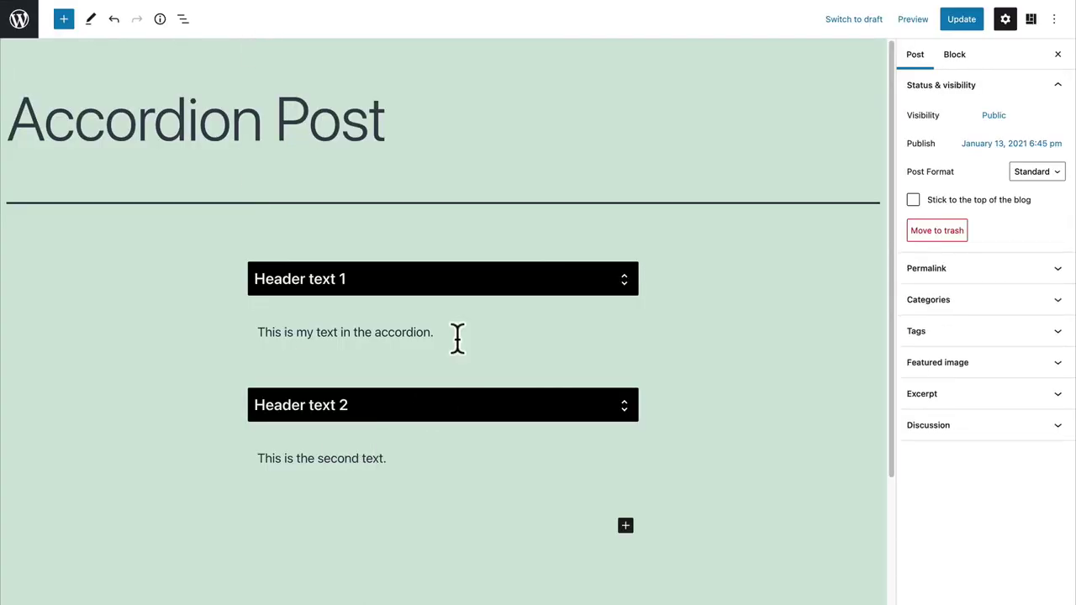
- Add a third accordion item 'Header text 3' and an empty paragraph under the first section's text
left_click(395, 458)
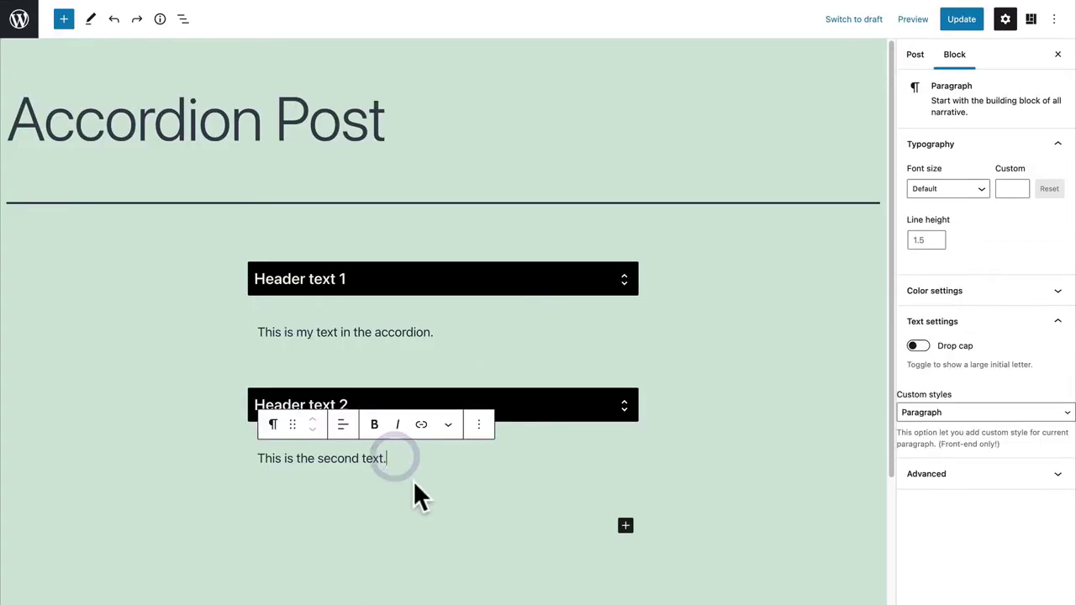
left_click(413, 471)
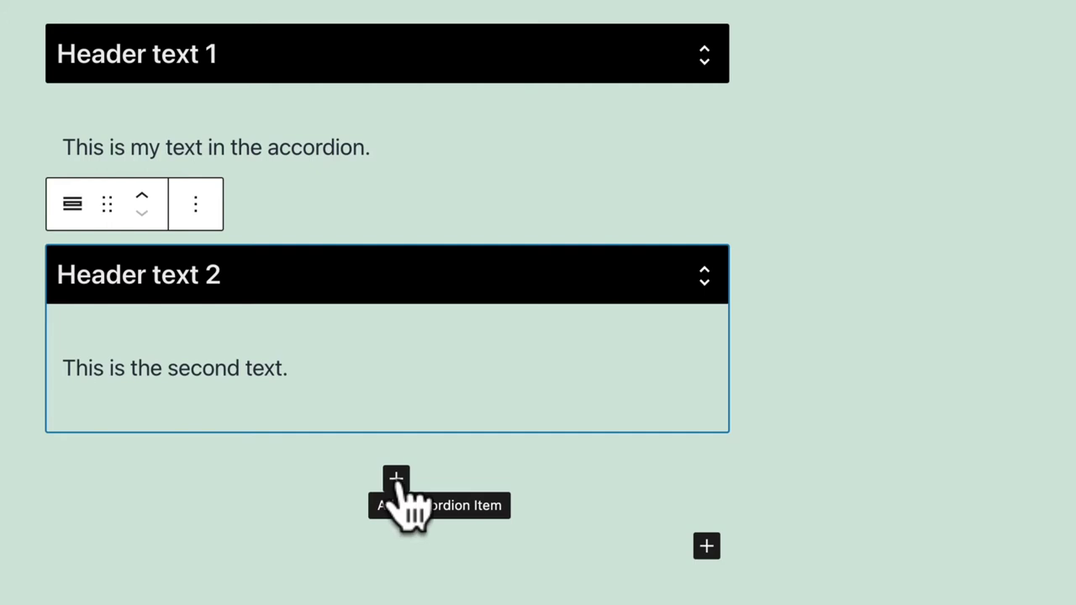
left_click(396, 479)
left_click(324, 475)
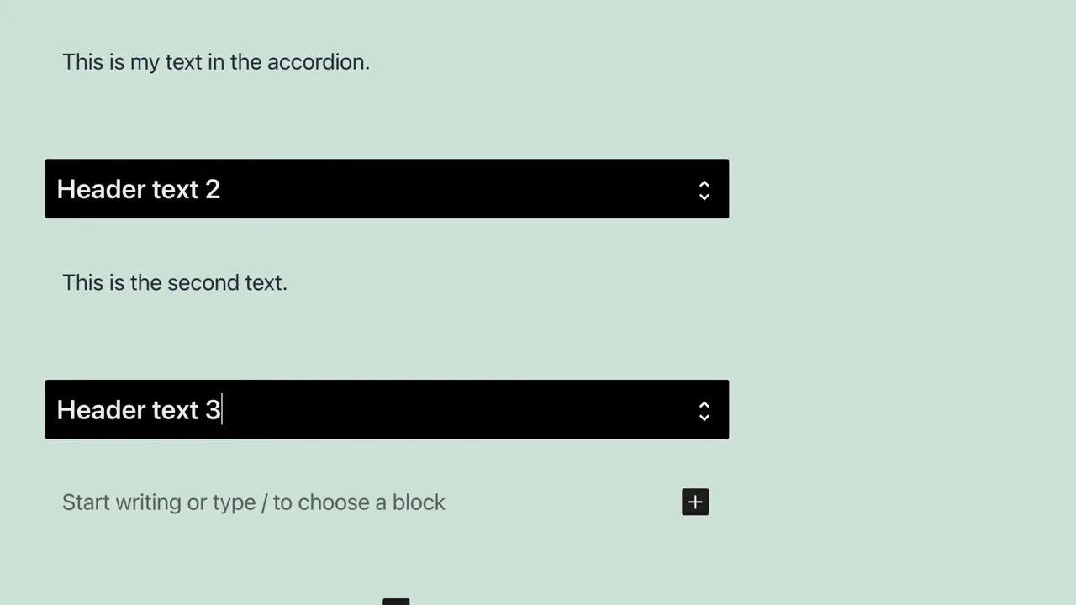
left_click(384, 34)
key("Return")
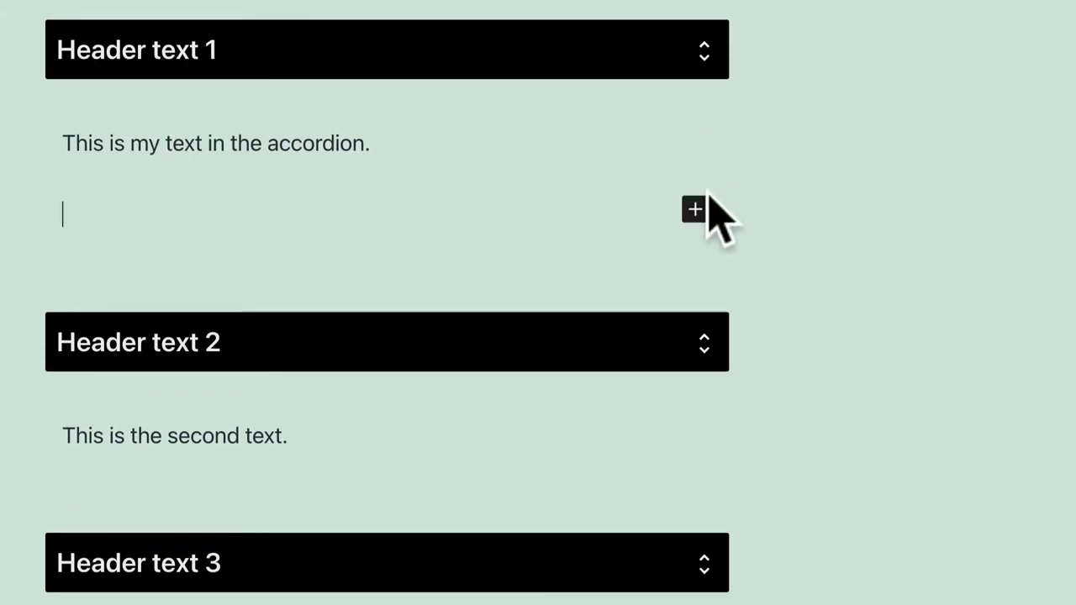
- Add an Advanced Image block with the uploaded 1.jpeg beach photo at overlay opacity 15
left_click(694, 210)
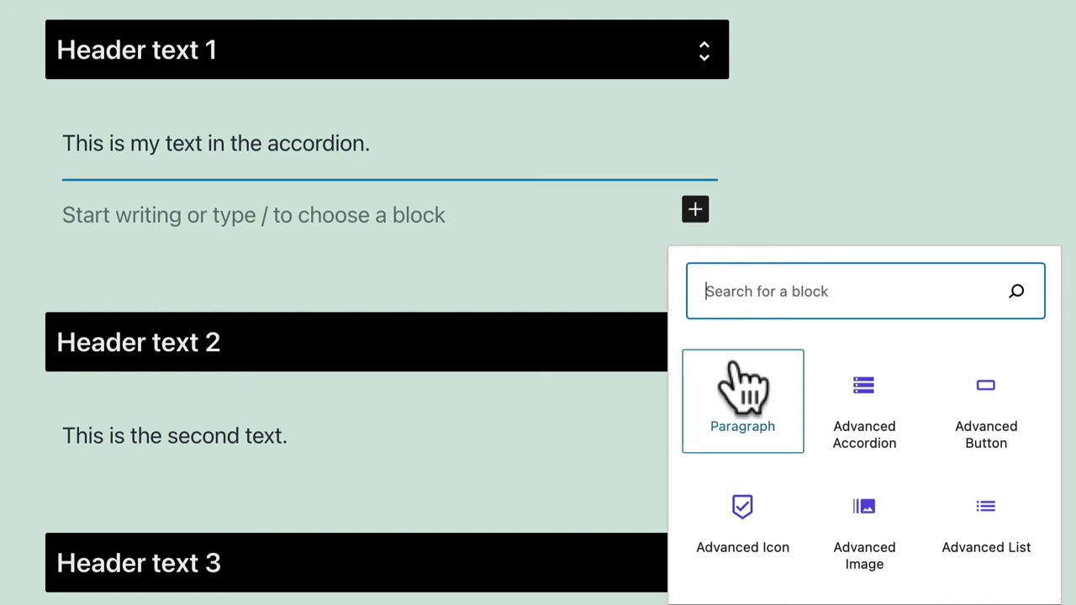
left_click(877, 505)
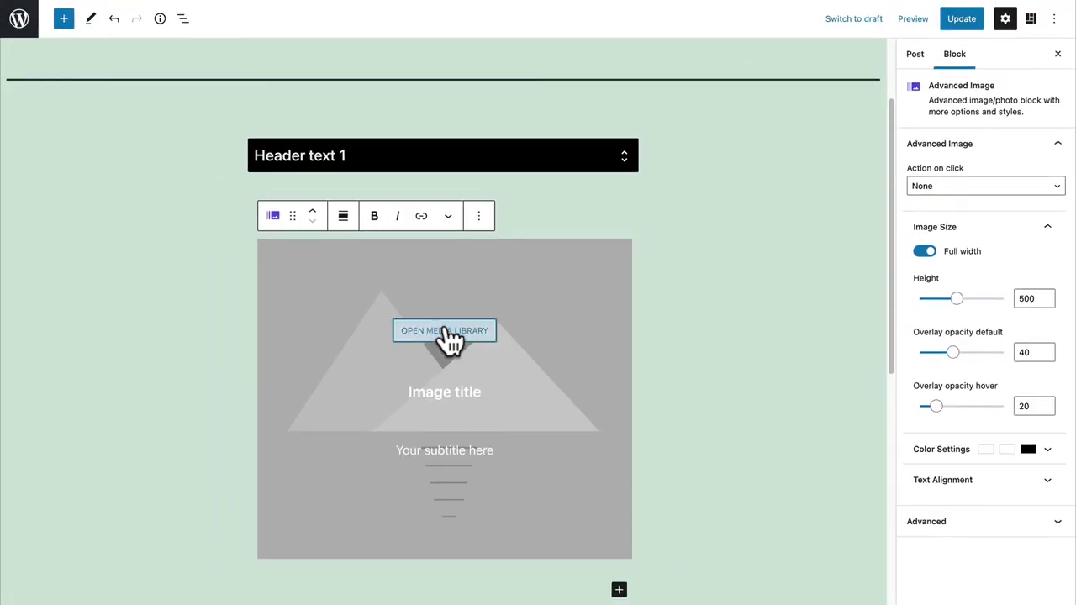
left_click(447, 330)
left_click(533, 290)
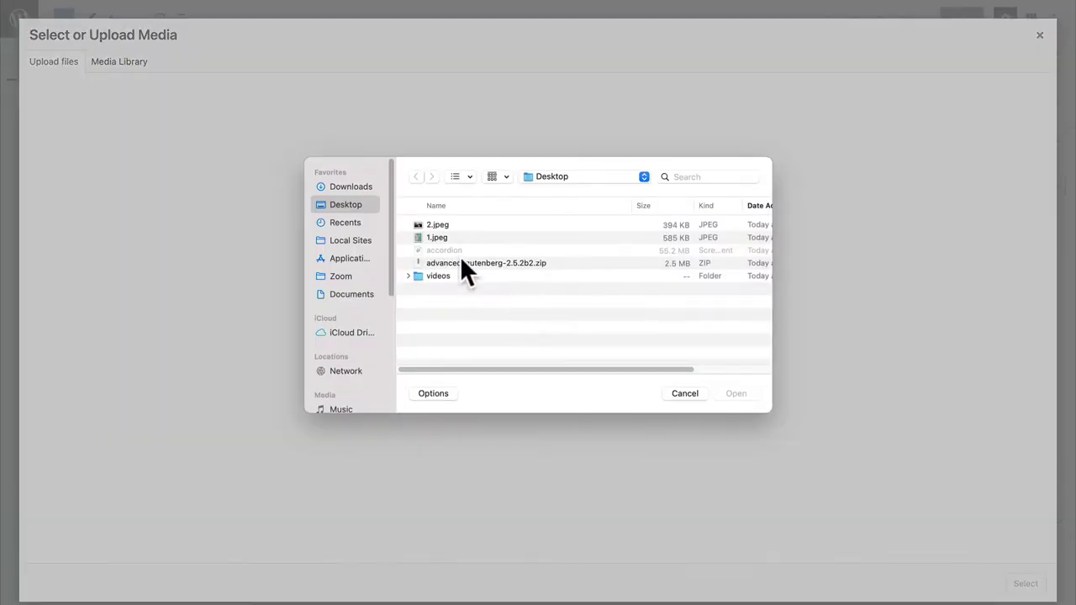
left_click(433, 237)
left_click(734, 393)
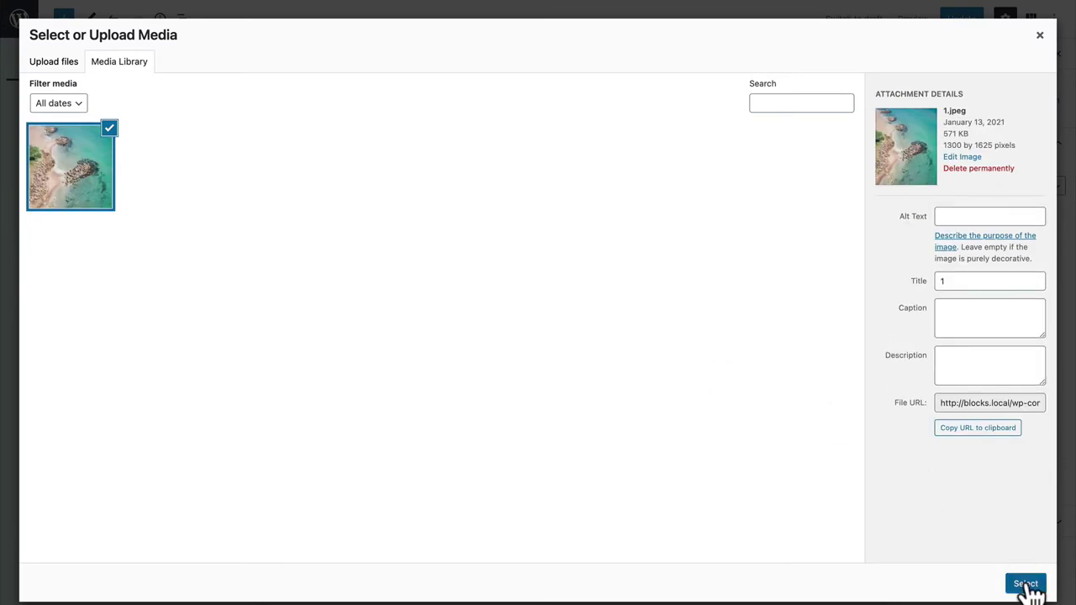
left_click(1025, 583)
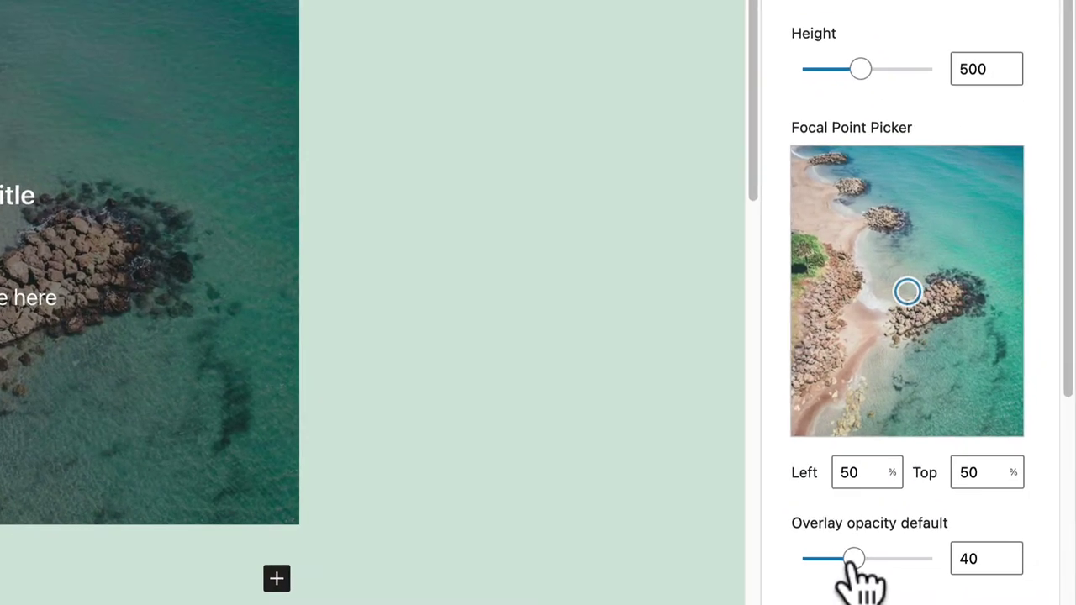
left_click_drag(948, 579, 940, 581)
left_click(832, 561)
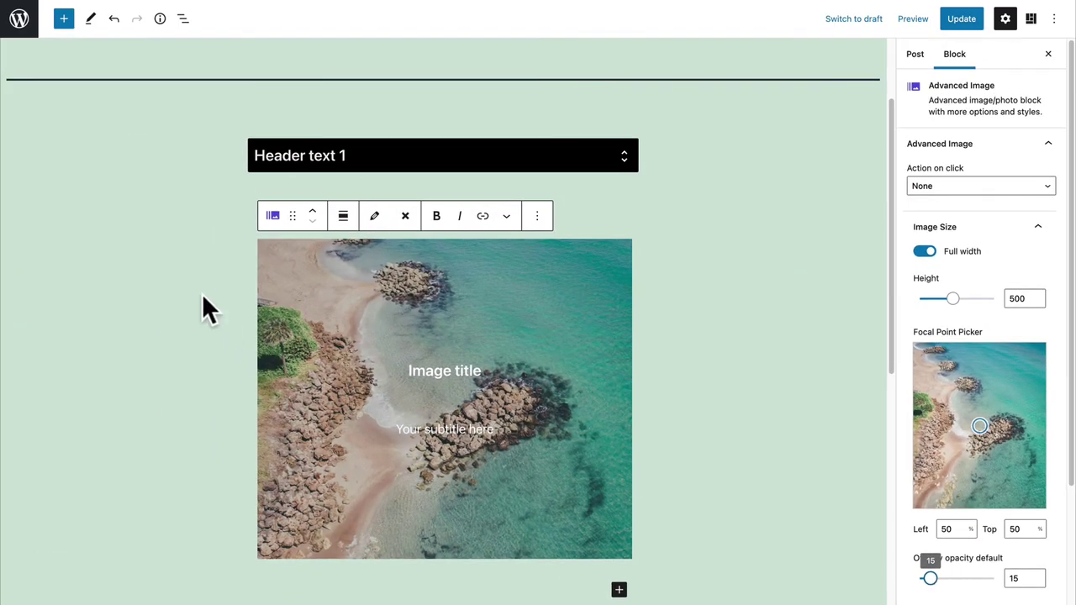
left_click(203, 295)
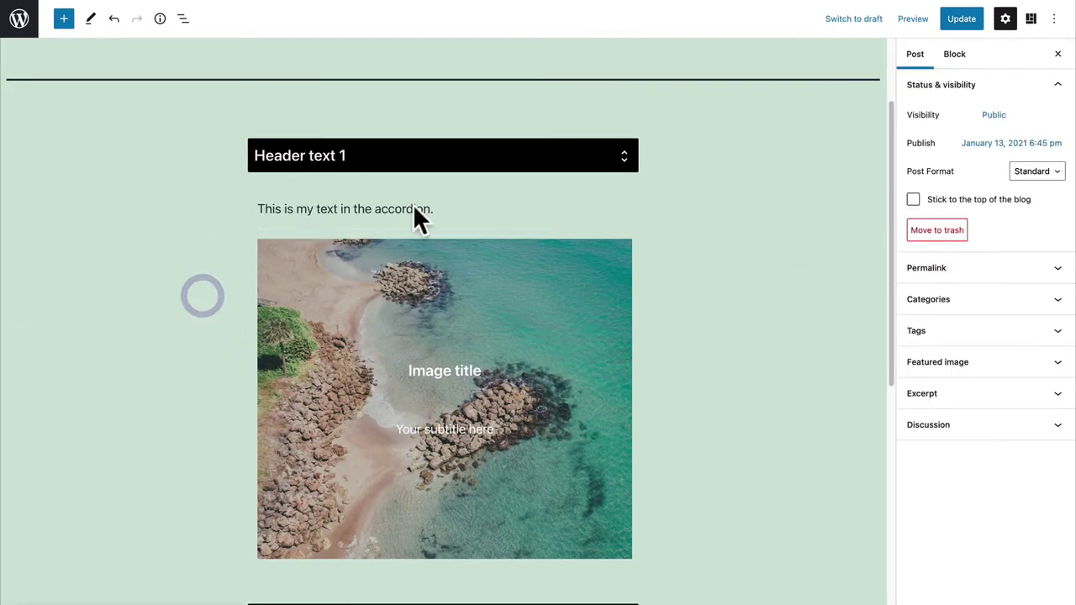
- Append 'And this is an image below.' to the first text and add a paragraph after the second
left_click(457, 210)
type("And this is an image below.")
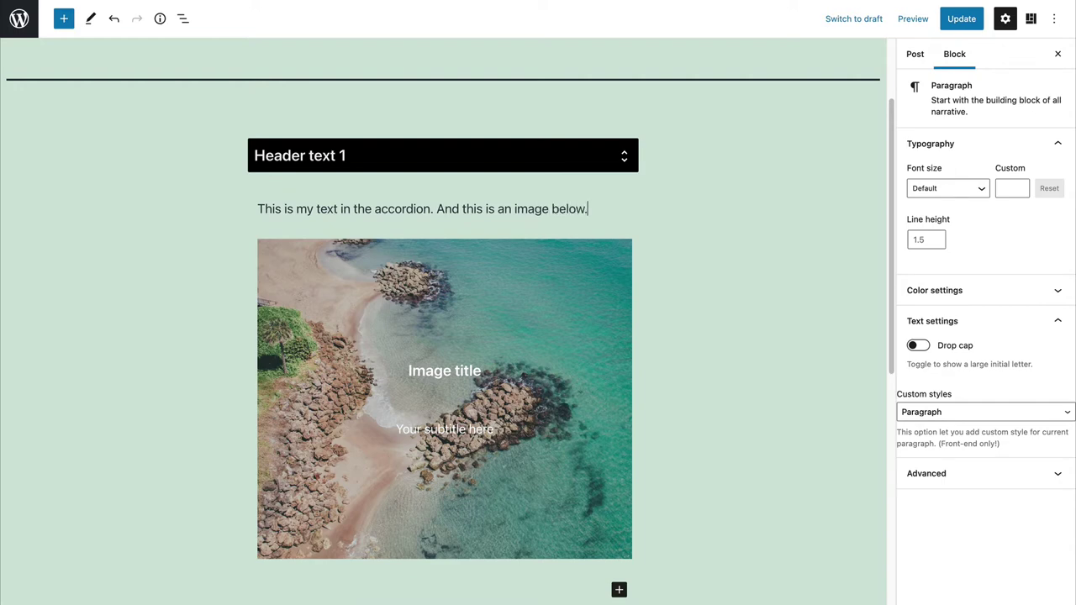
scroll(366, 319, "down", 2)
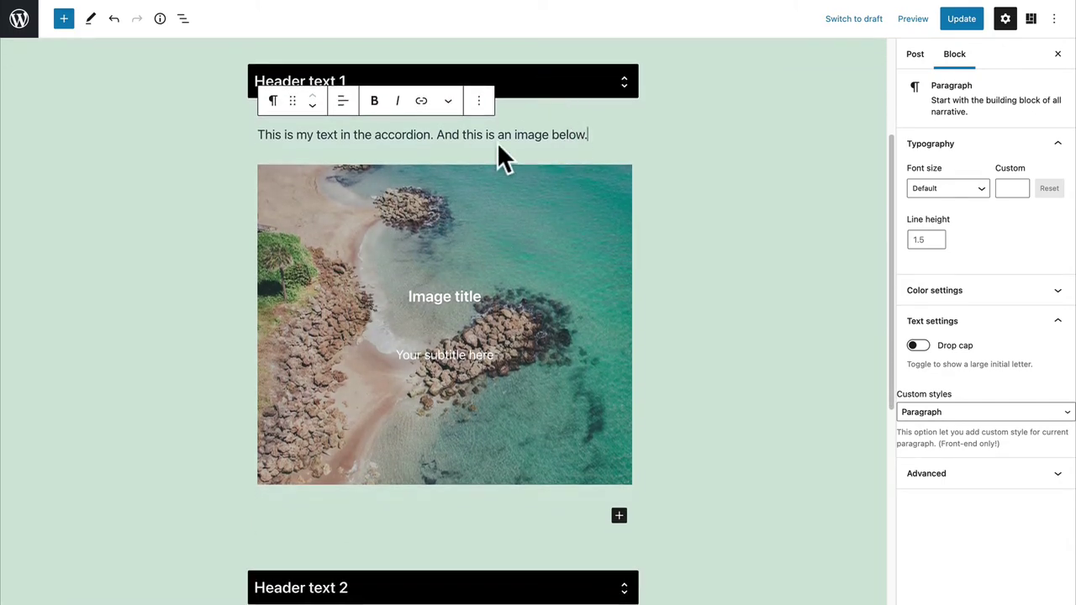
scroll(392, 299, "down", 3)
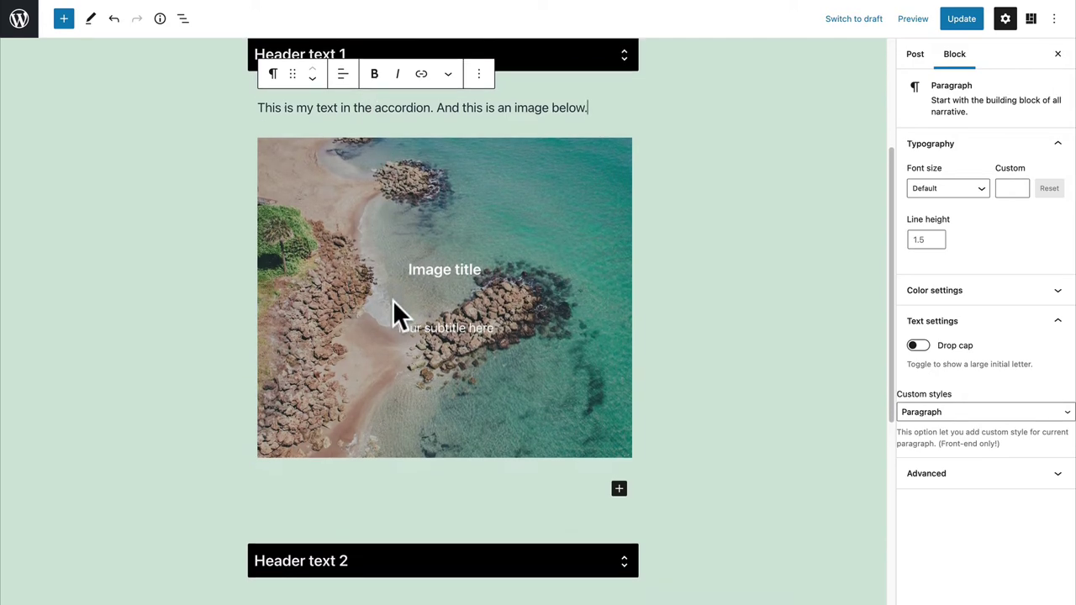
scroll(356, 500, "down", 1)
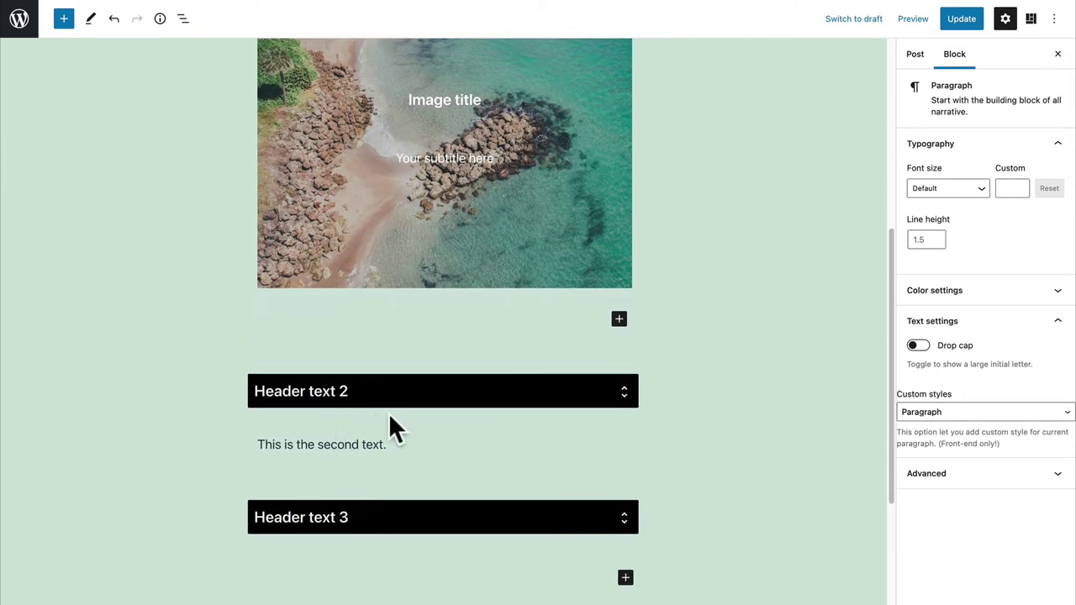
left_click(398, 447)
key("Return")
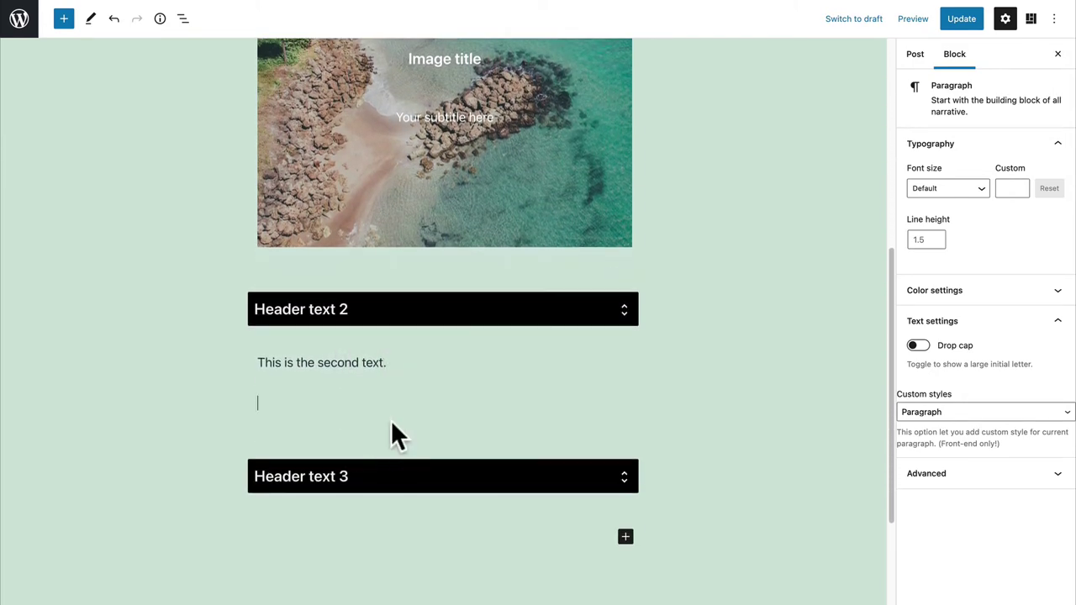
- Insert a 50/50 Columns block in the second accordion section
left_click(619, 401)
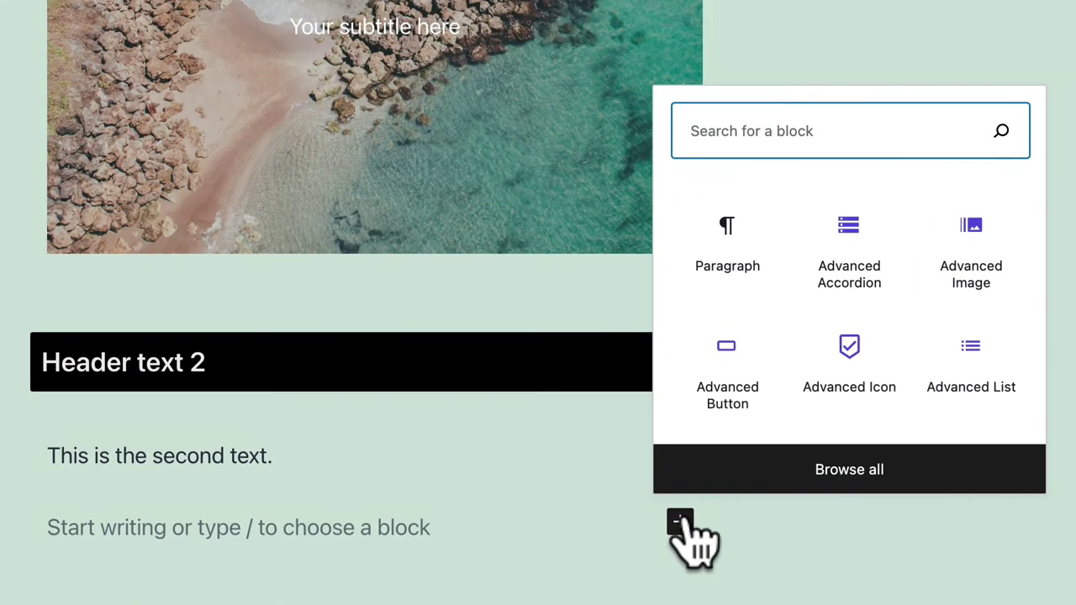
type("col")
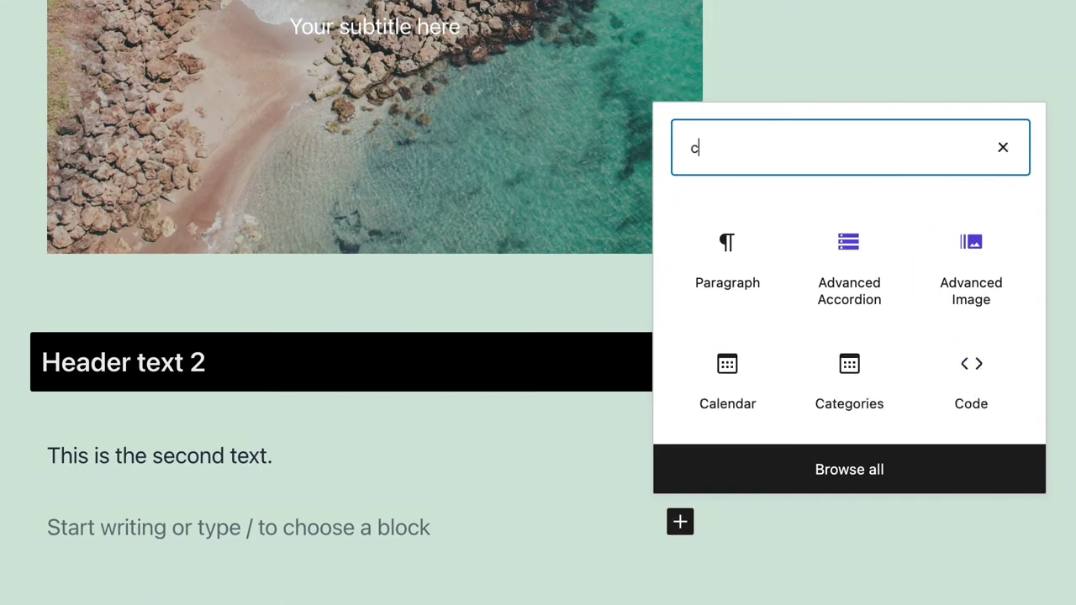
scroll(728, 384, "down", 5)
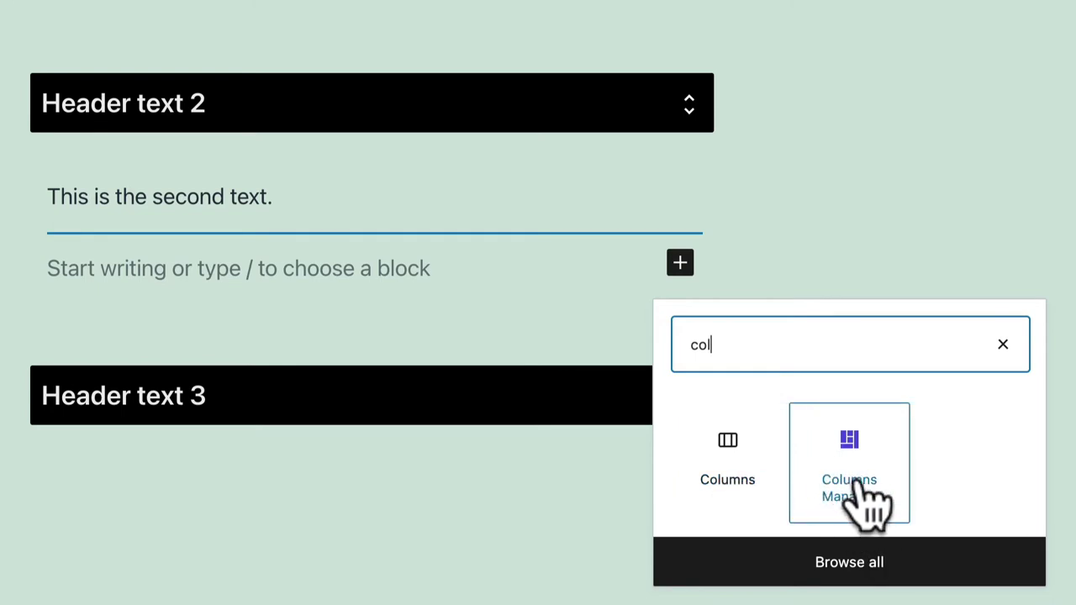
left_click(714, 470)
left_click(204, 415)
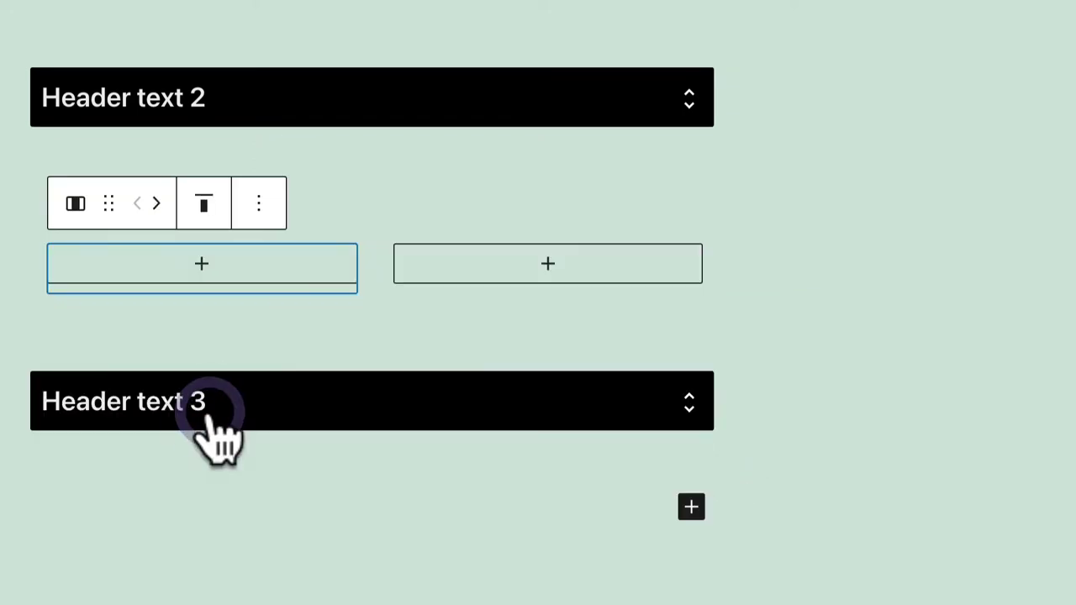
- Put an Advanced Button in the left column and an Advanced Icon in the right column
left_click(188, 263)
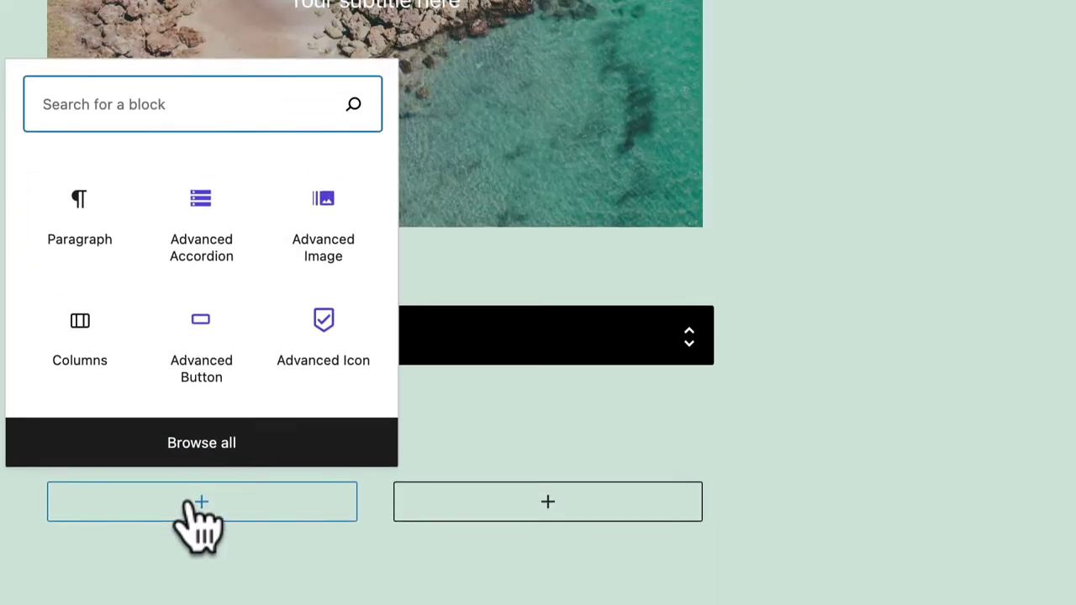
left_click(202, 374)
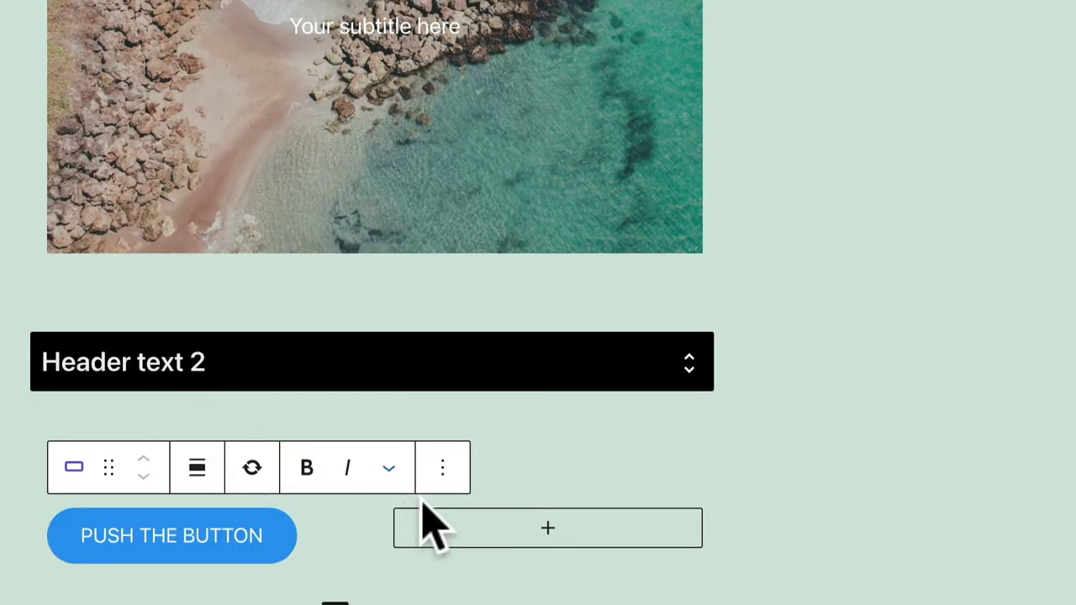
left_click(536, 527)
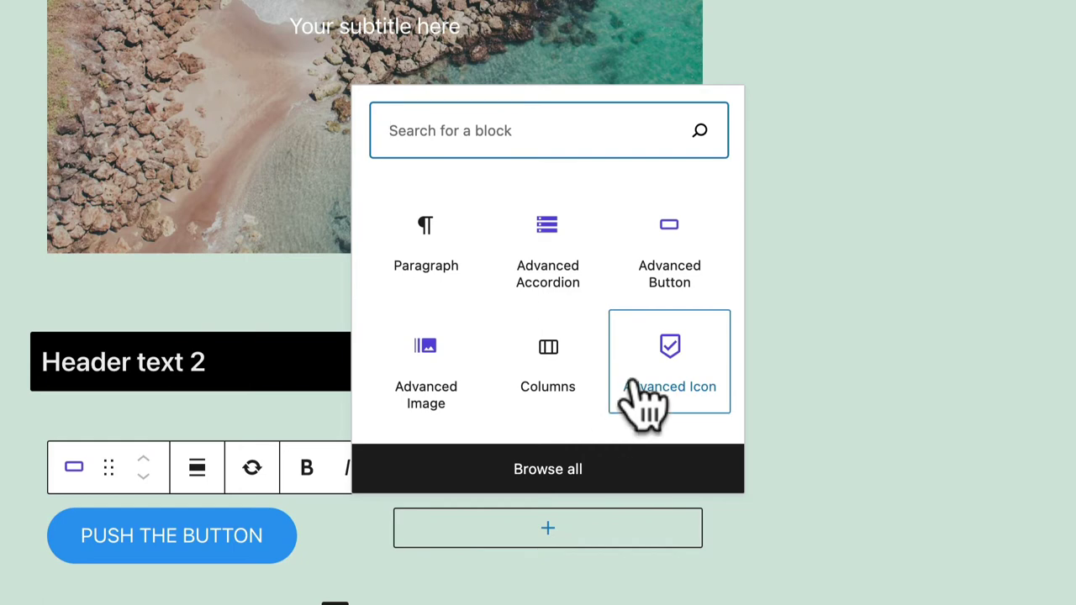
left_click(641, 345)
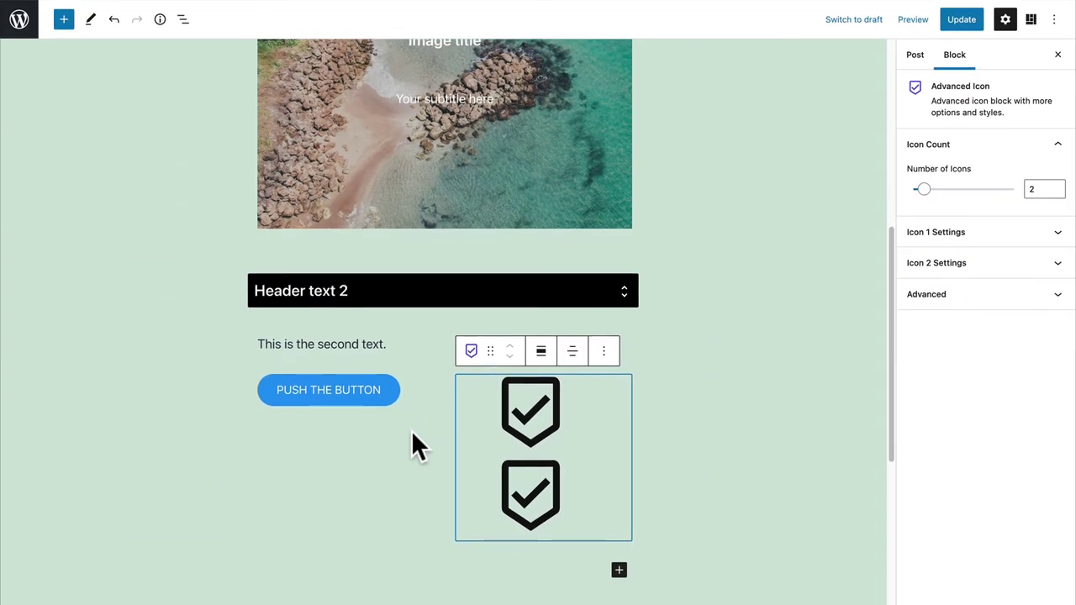
- Insert a 30/70 Columns block under Header text 3
scroll(410, 435, "down", 5)
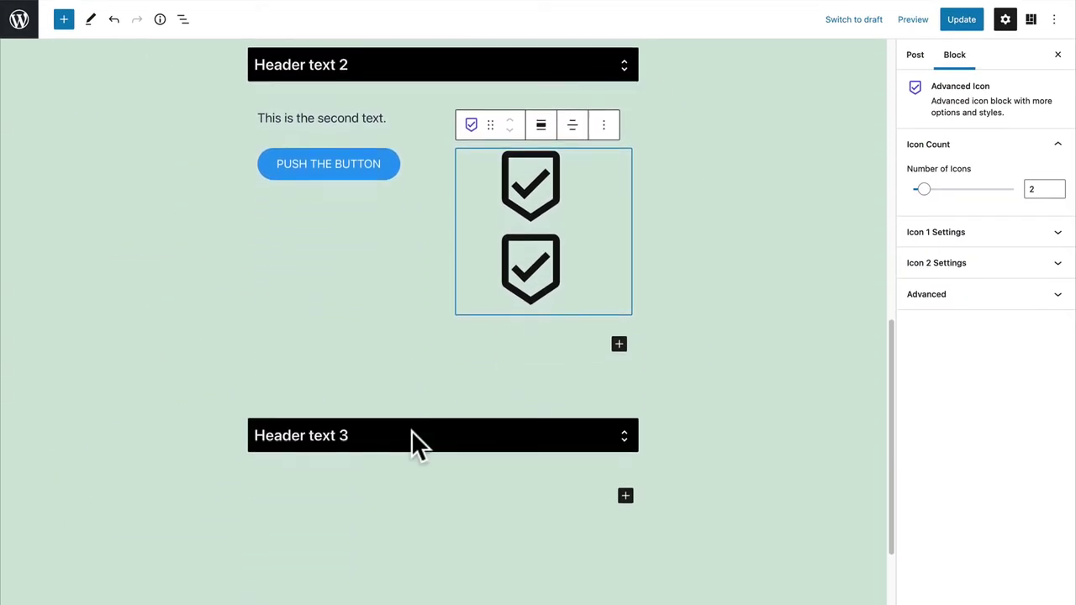
left_click(357, 452)
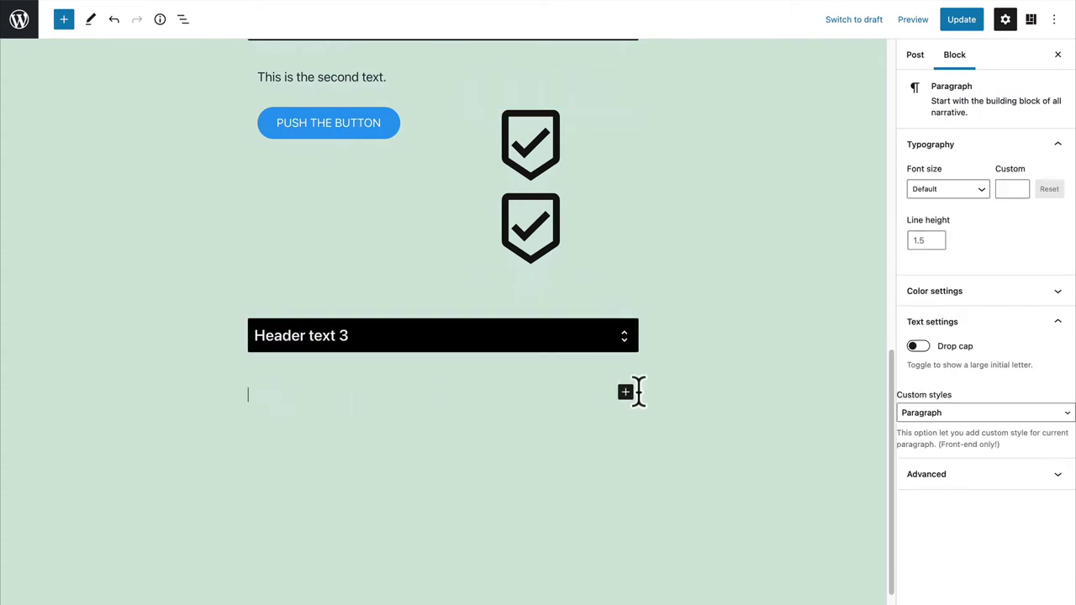
left_click(626, 393)
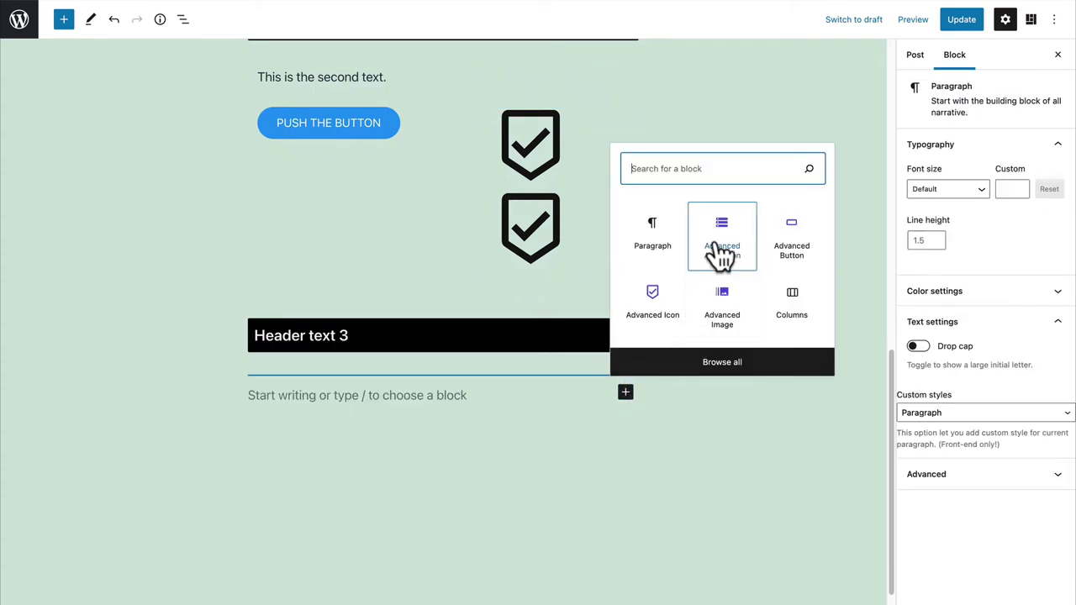
left_click(790, 298)
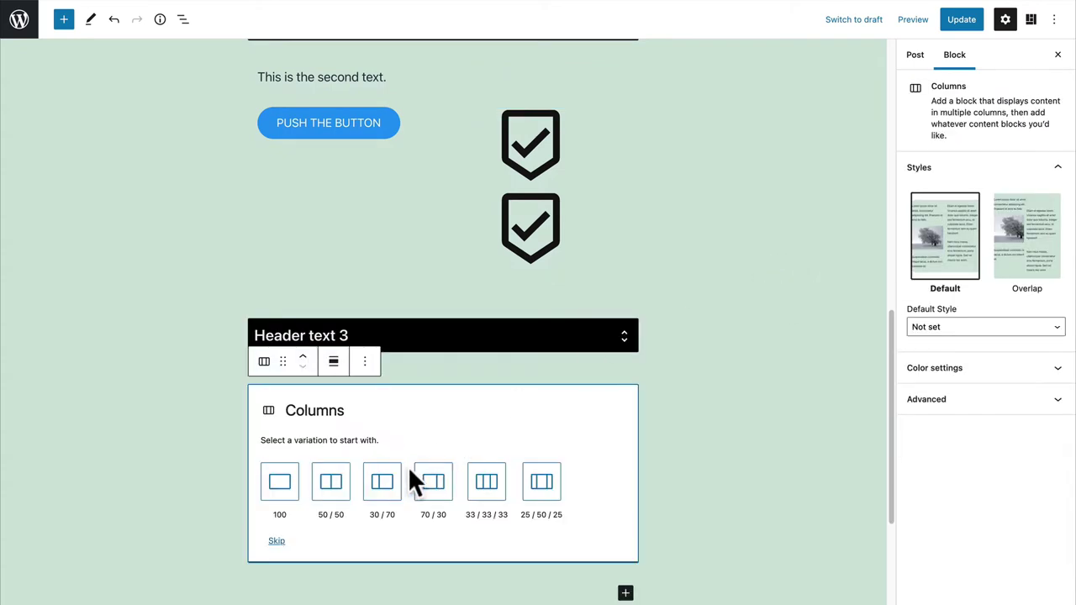
left_click(386, 494)
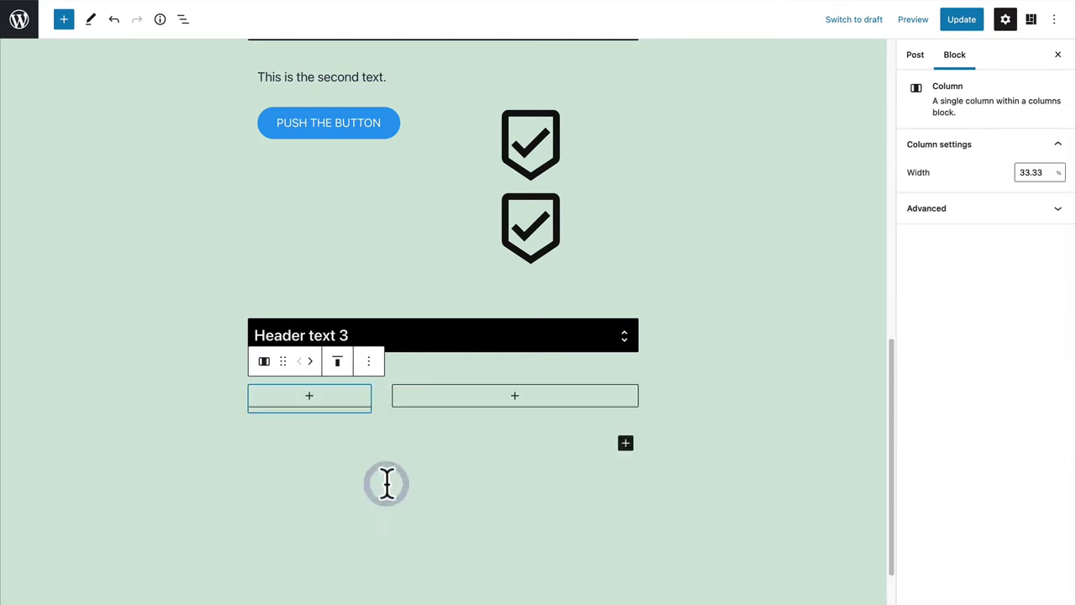
- Add a paragraph reading 'This is a nice image on the right.' in the left column
left_click(309, 396)
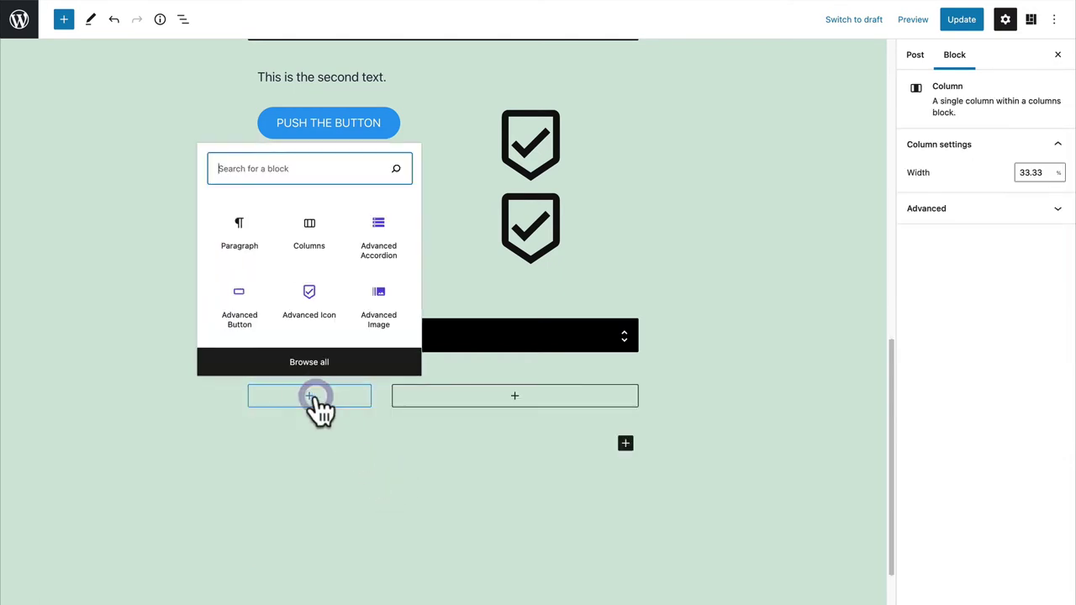
left_click(236, 233)
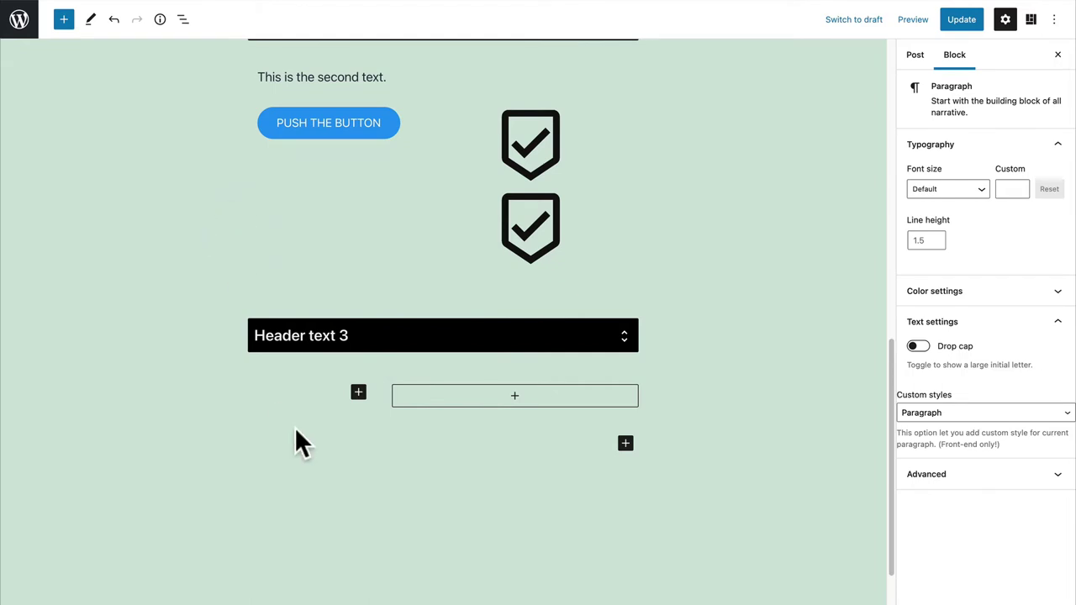
type("This is a nice im")
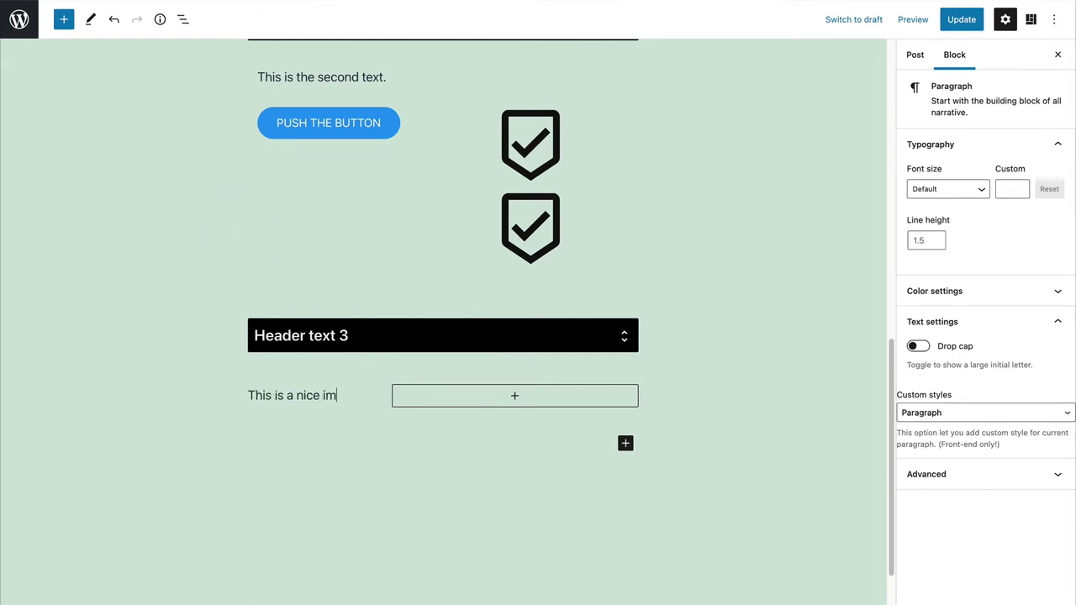
type("age on thee right.")
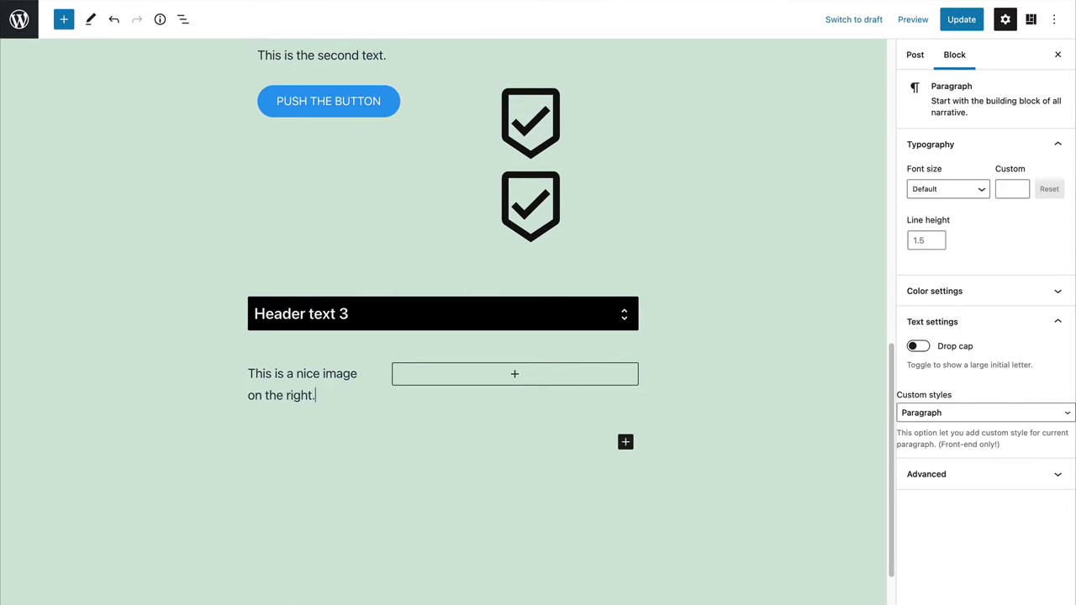
- Place the uploaded 2.jpeg building photo in an Advanced Image block in the right column, then update the post
left_click(519, 375)
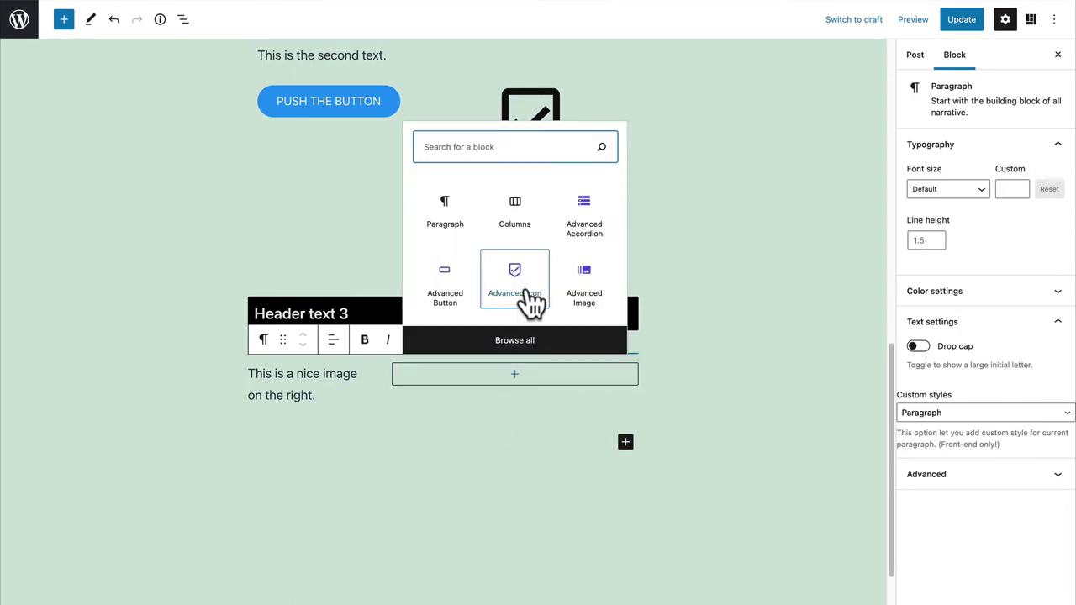
left_click(568, 284)
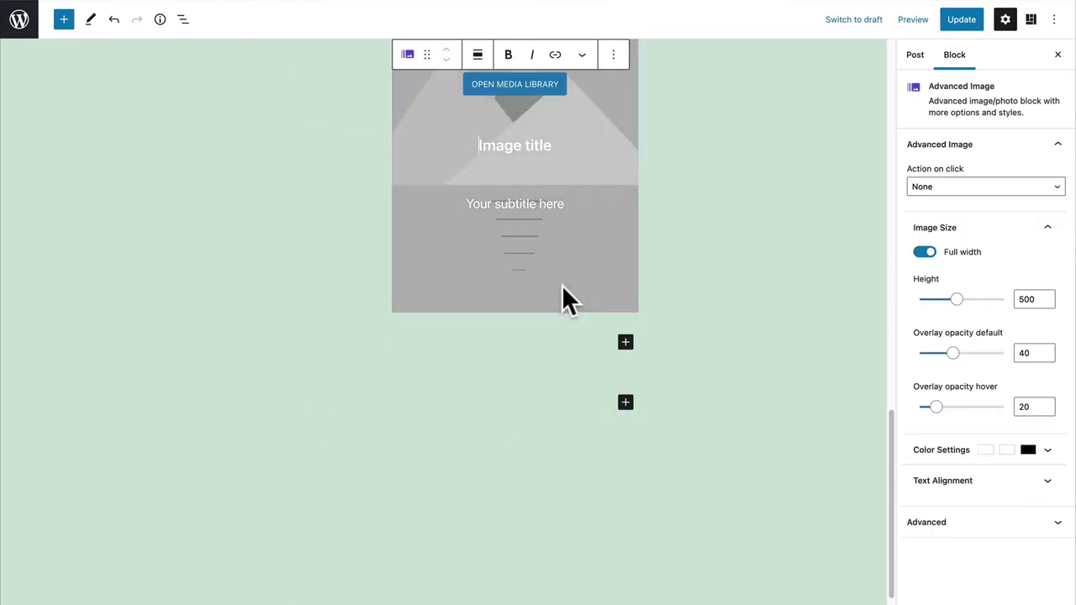
left_click(521, 83)
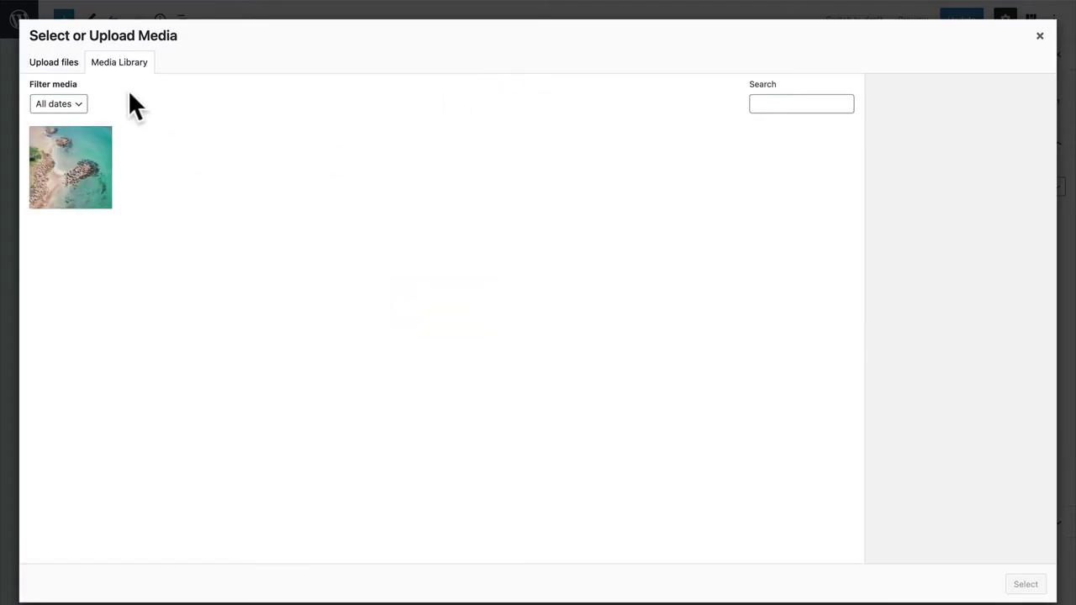
left_click(61, 62)
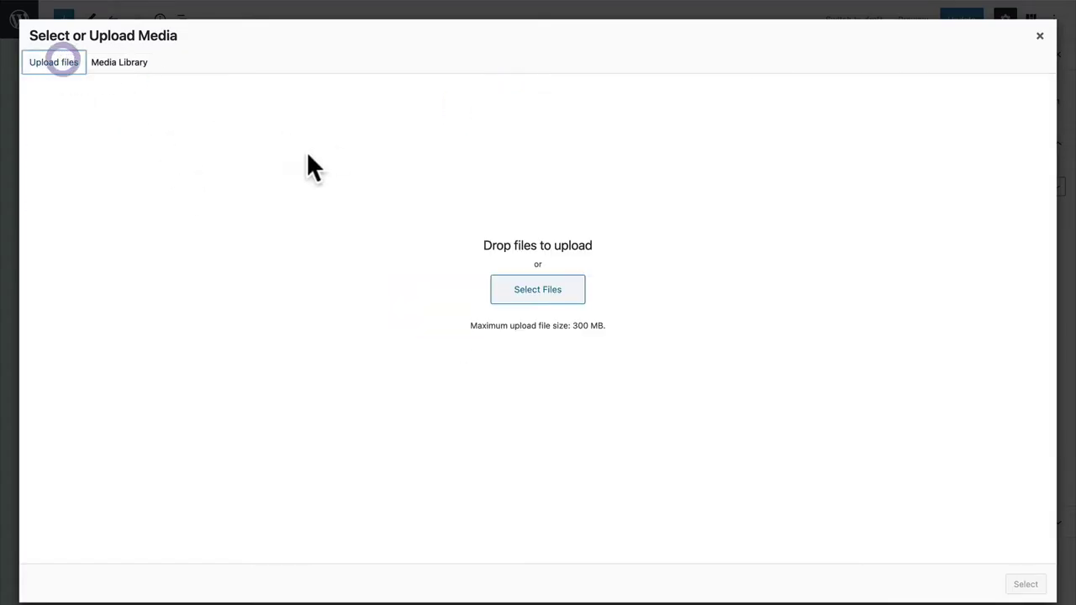
left_click(528, 290)
left_click(441, 238)
left_click(440, 225)
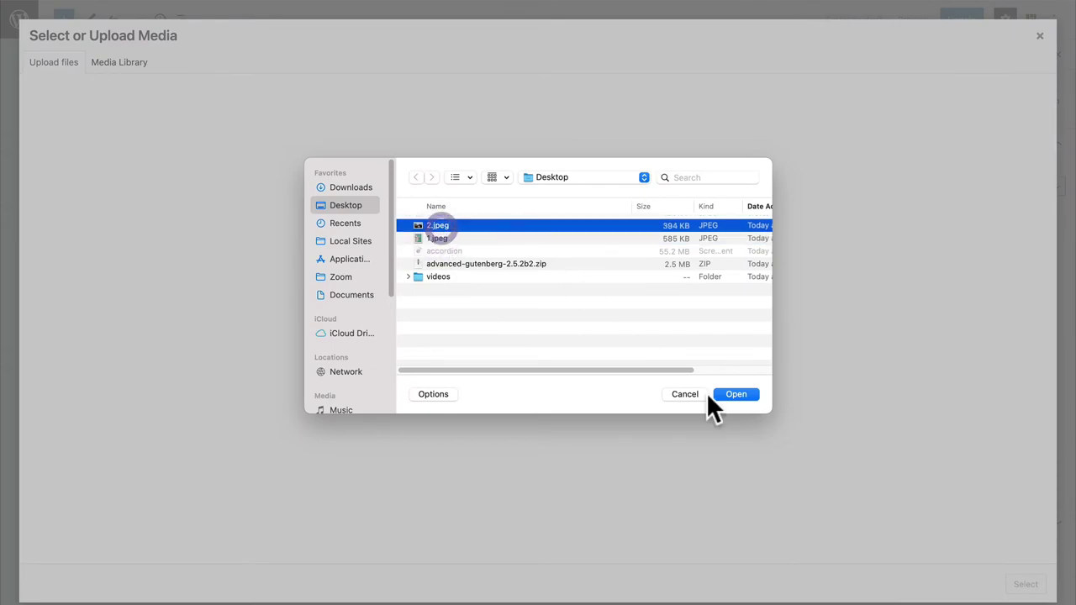
left_click(742, 395)
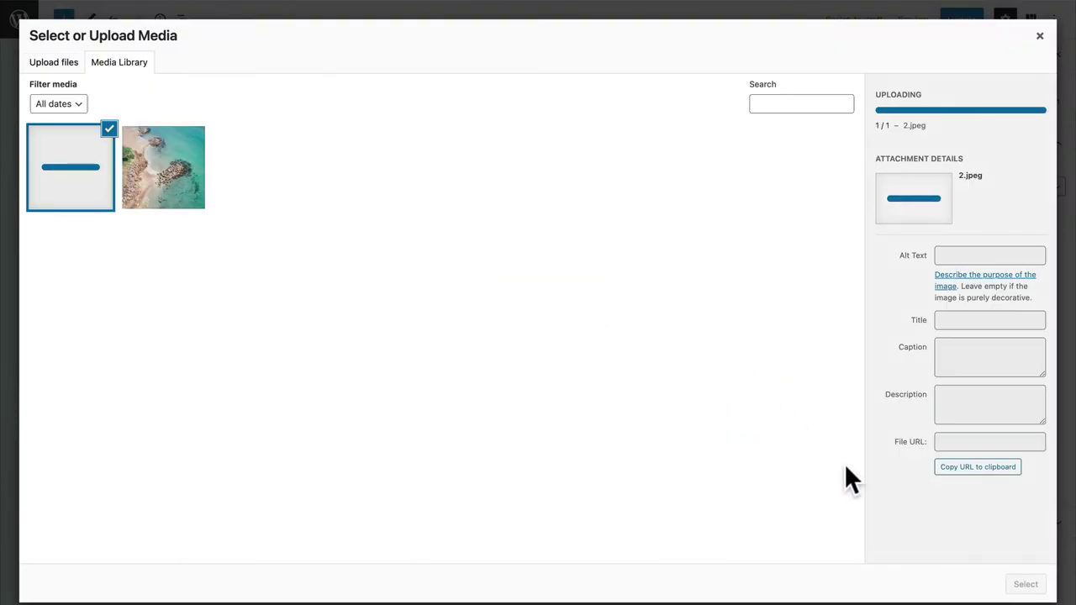
left_click(1027, 582)
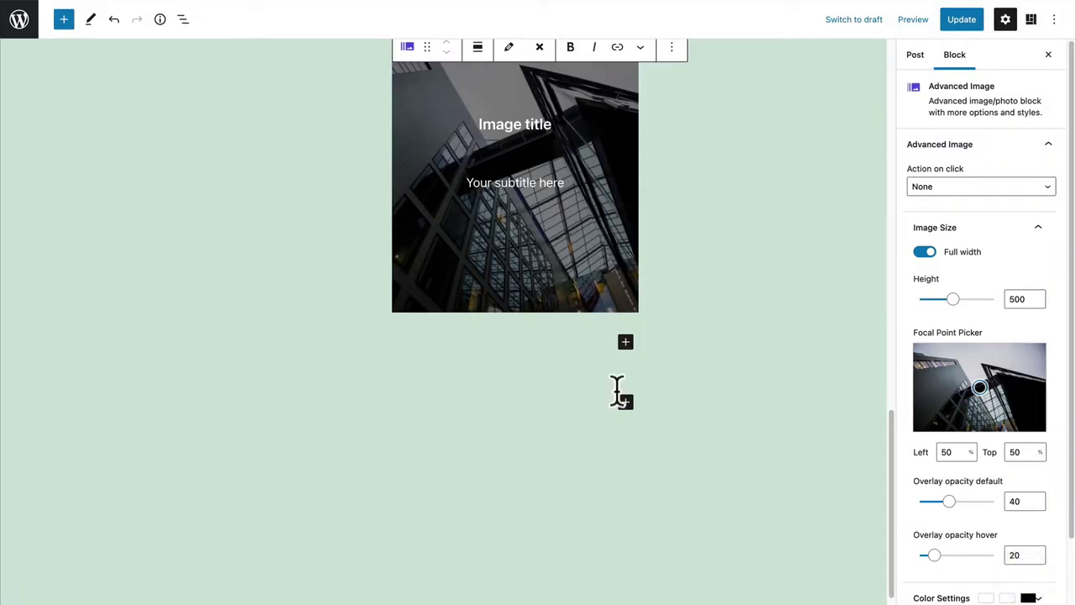
scroll(615, 389, "up", 5)
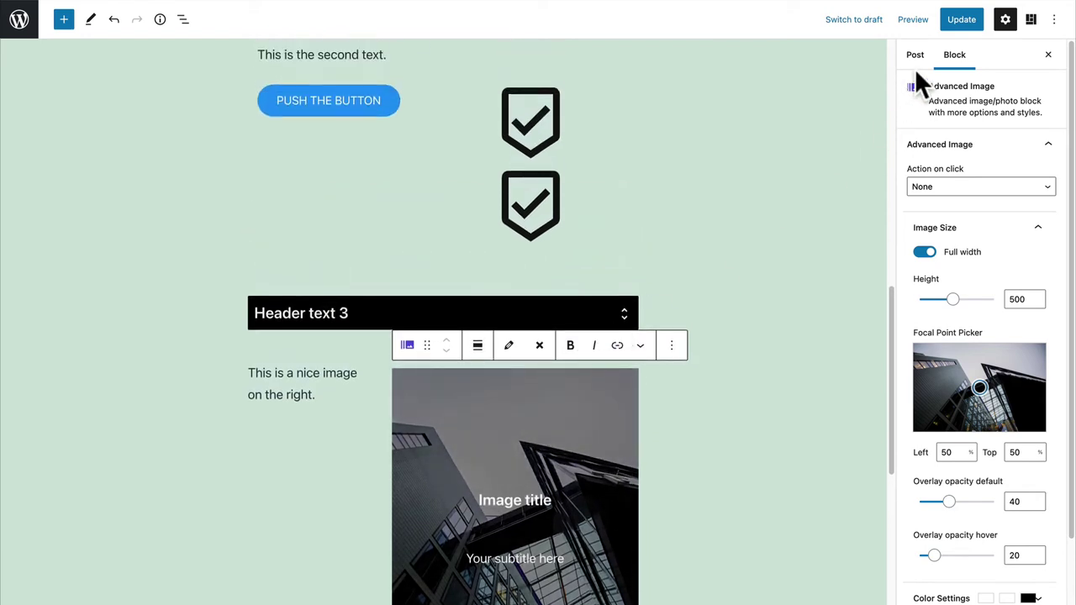
left_click(962, 25)
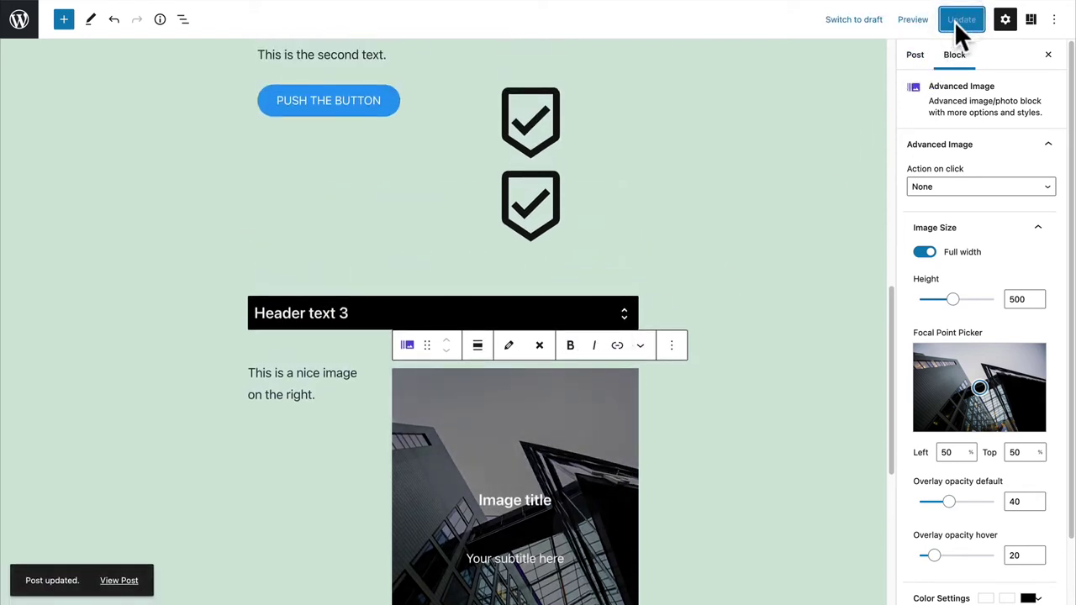
- Open the live Accordion Post, scroll through it, and expand Header text 2 and Header text 3
left_click(133, 581)
scroll(315, 406, "down", 2)
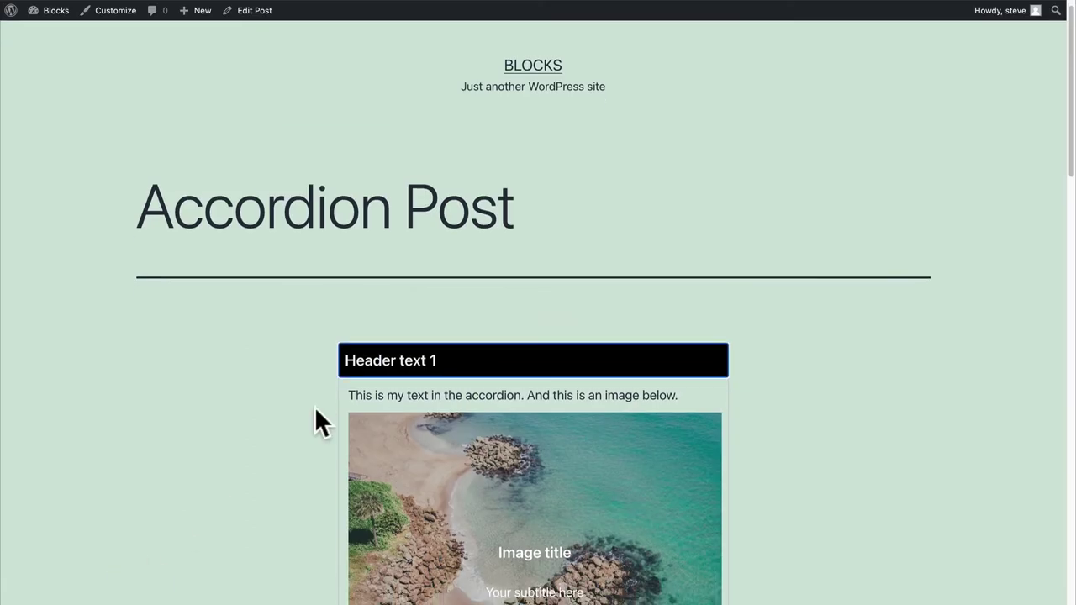
scroll(314, 406, "down", 3)
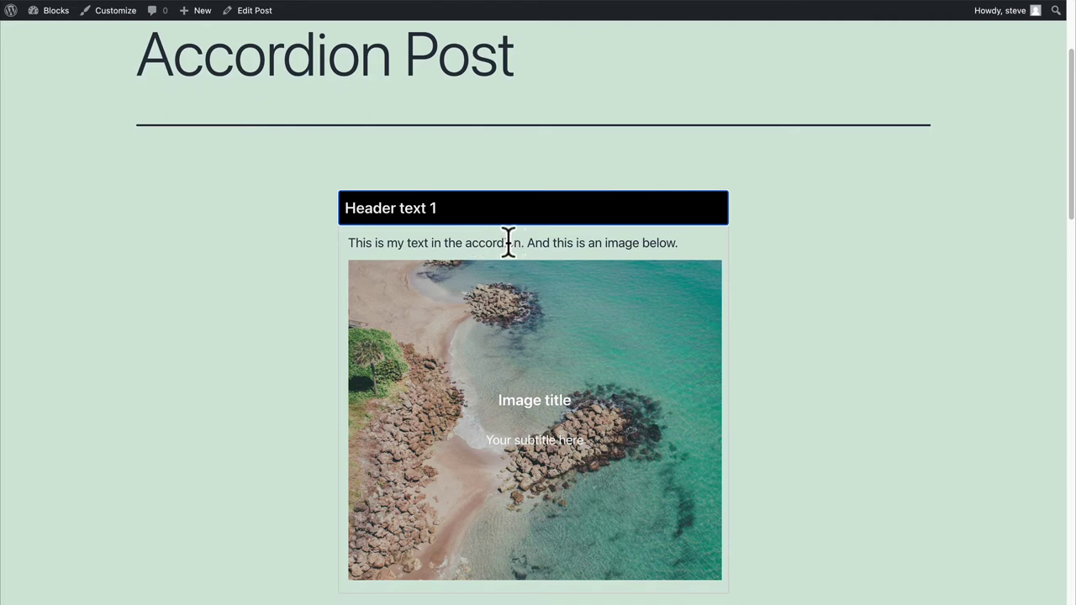
scroll(519, 323, "down", 6)
left_click(417, 403)
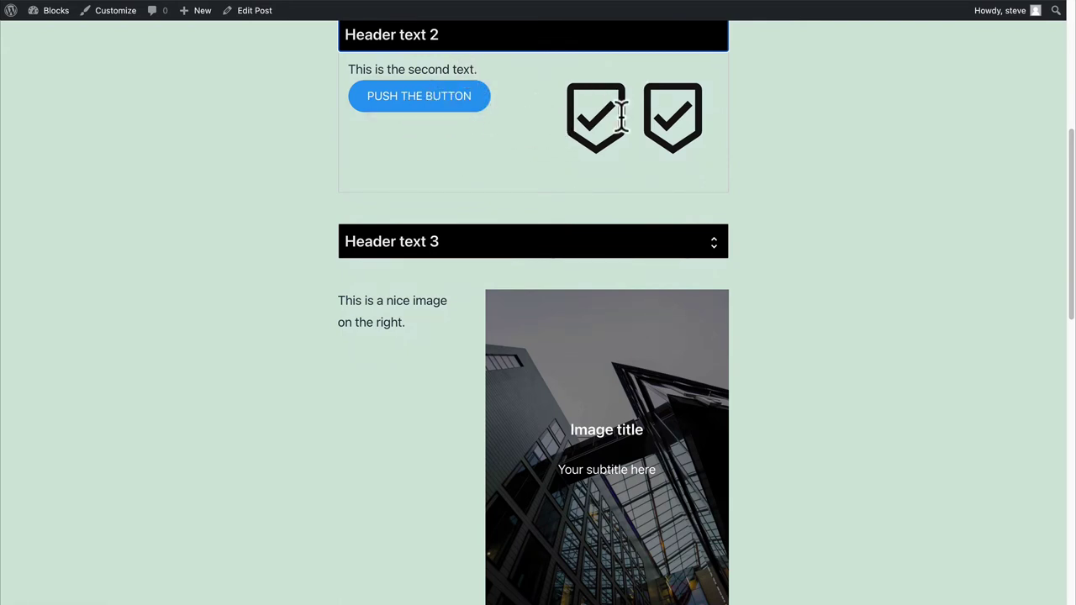
scroll(297, 408, "down", 2)
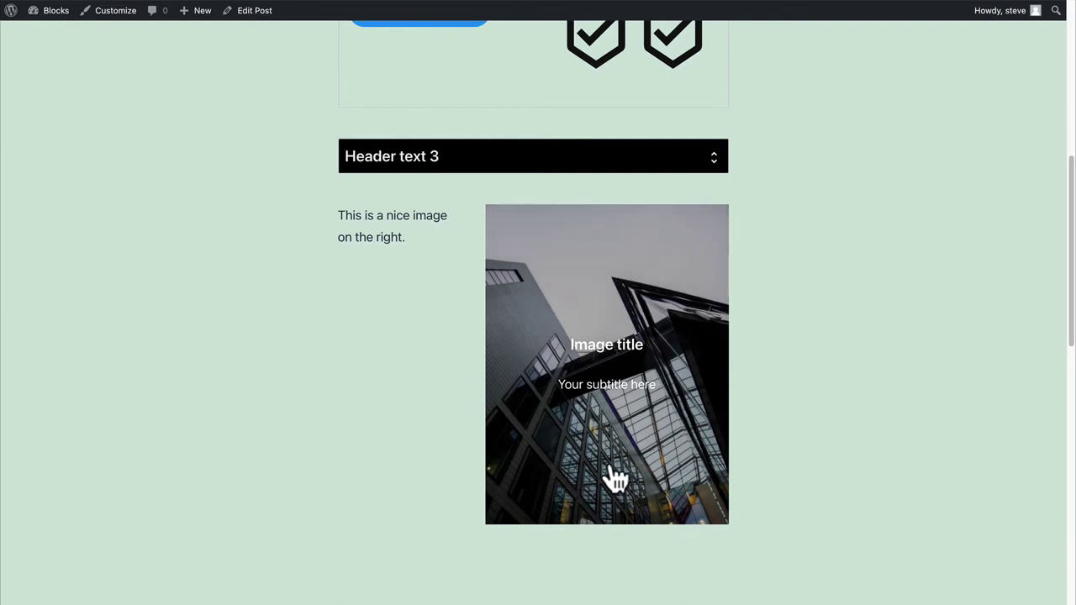
scroll(366, 338, "up", 2)
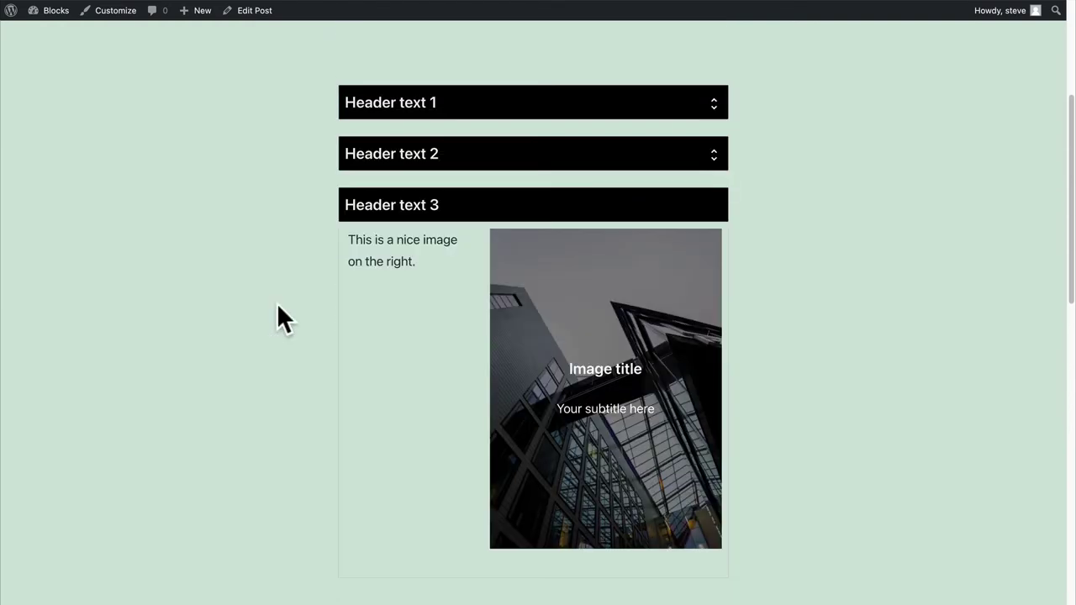
left_click(266, 165)
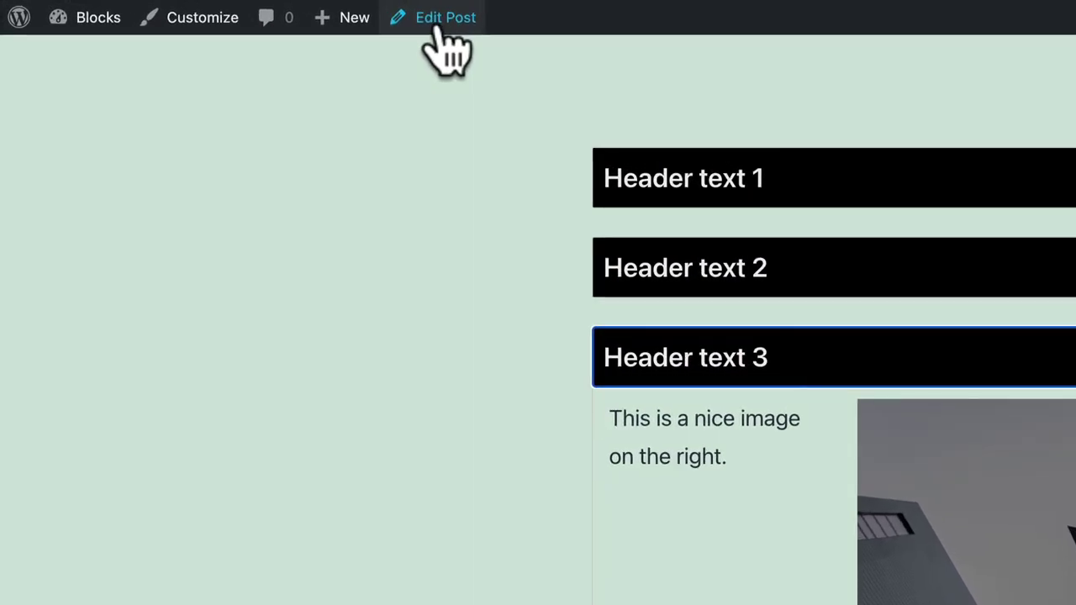
- Turn on Initial Collapsed for the accordion, raise bottom spacing from 25 to 47, and update
left_click(438, 30)
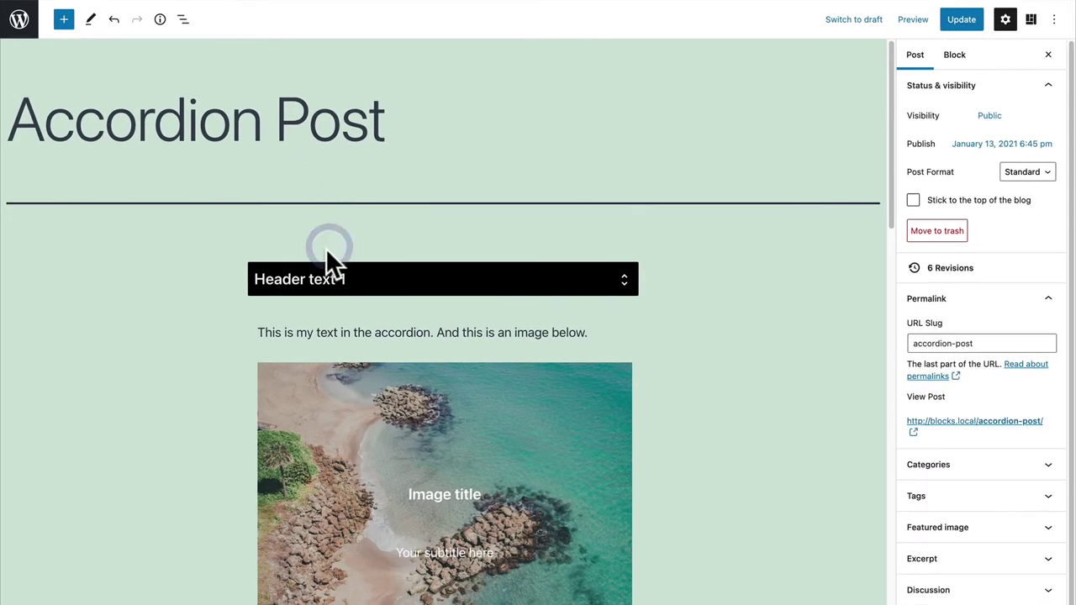
left_click(325, 251)
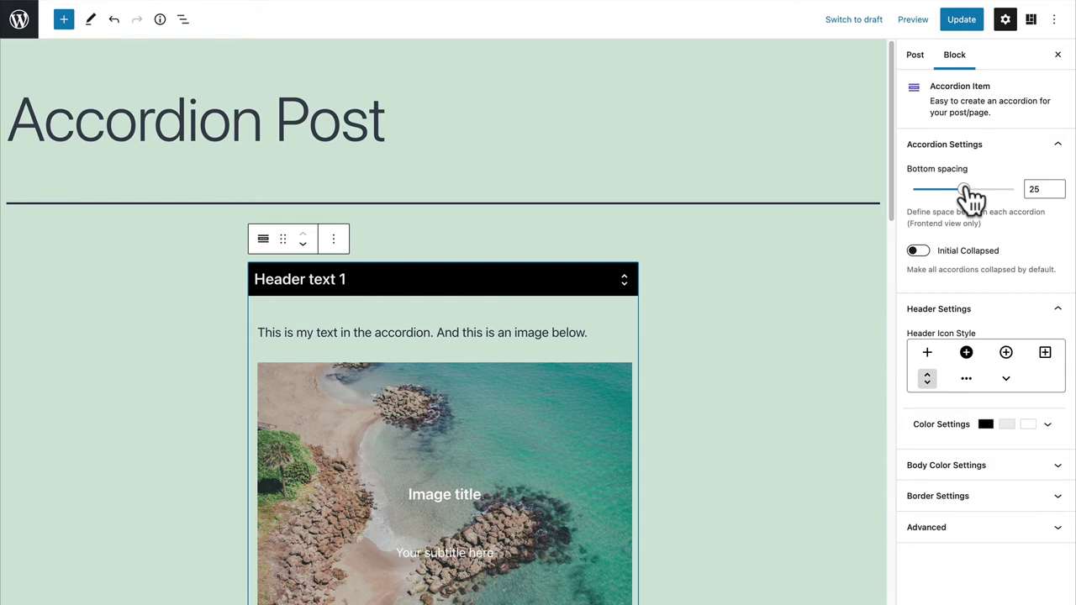
left_click(923, 255)
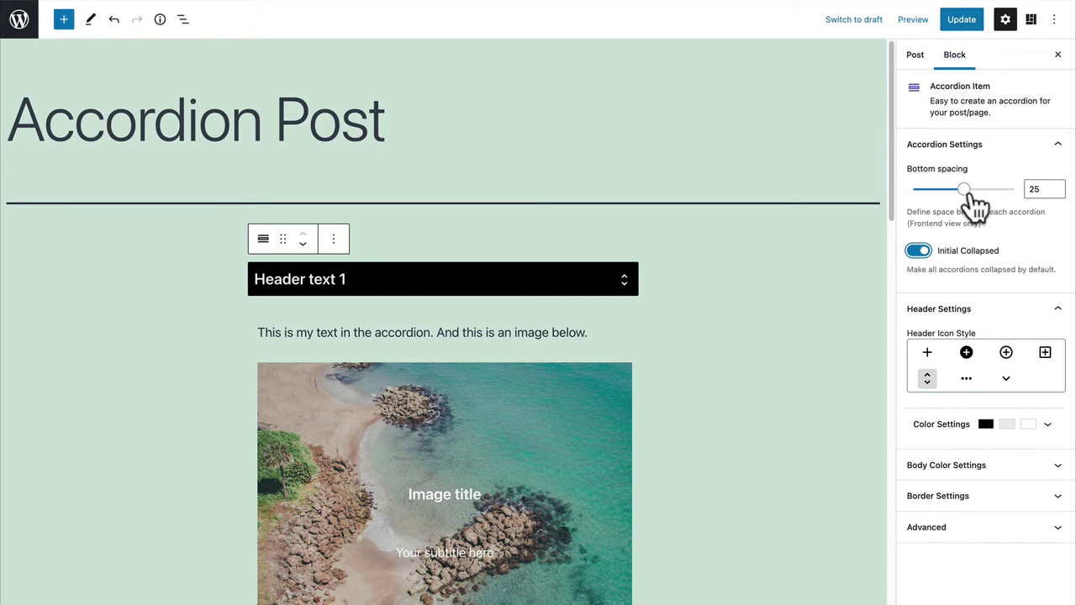
left_click_drag(964, 192, 1005, 193)
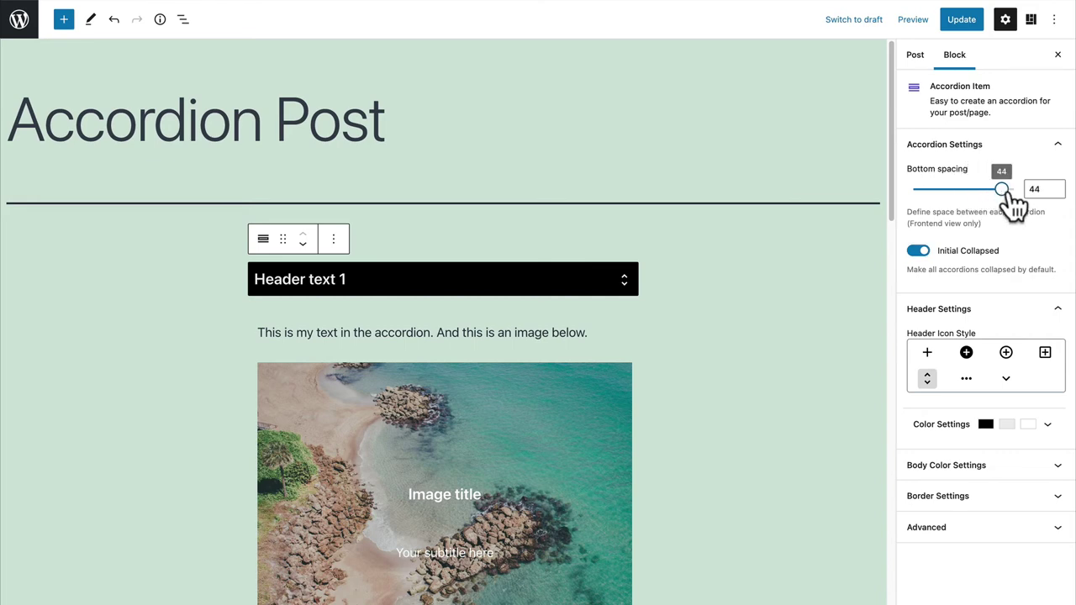
left_click(961, 19)
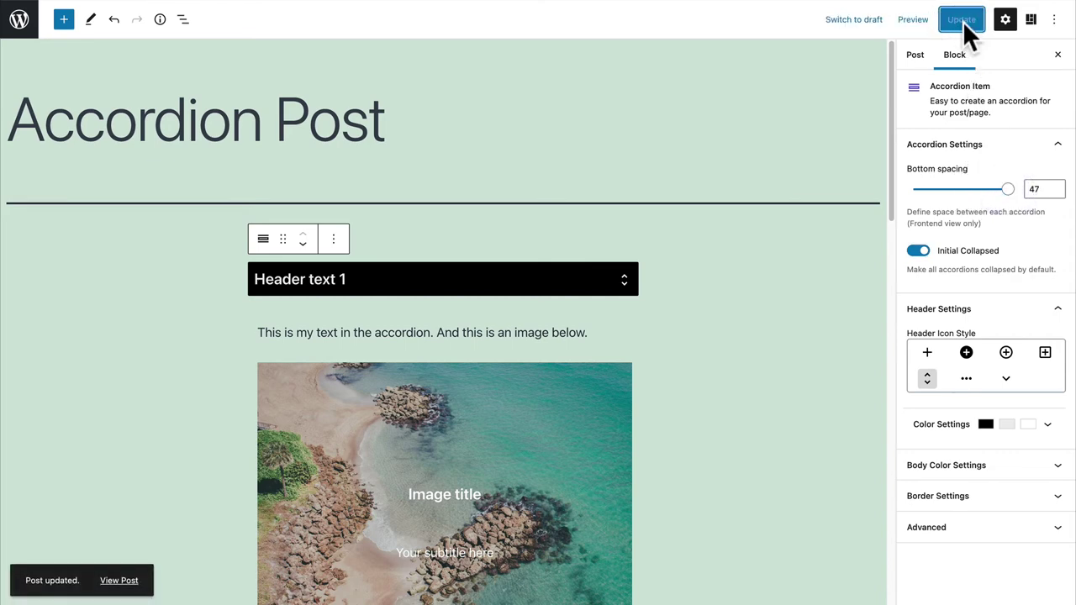
left_click(128, 580)
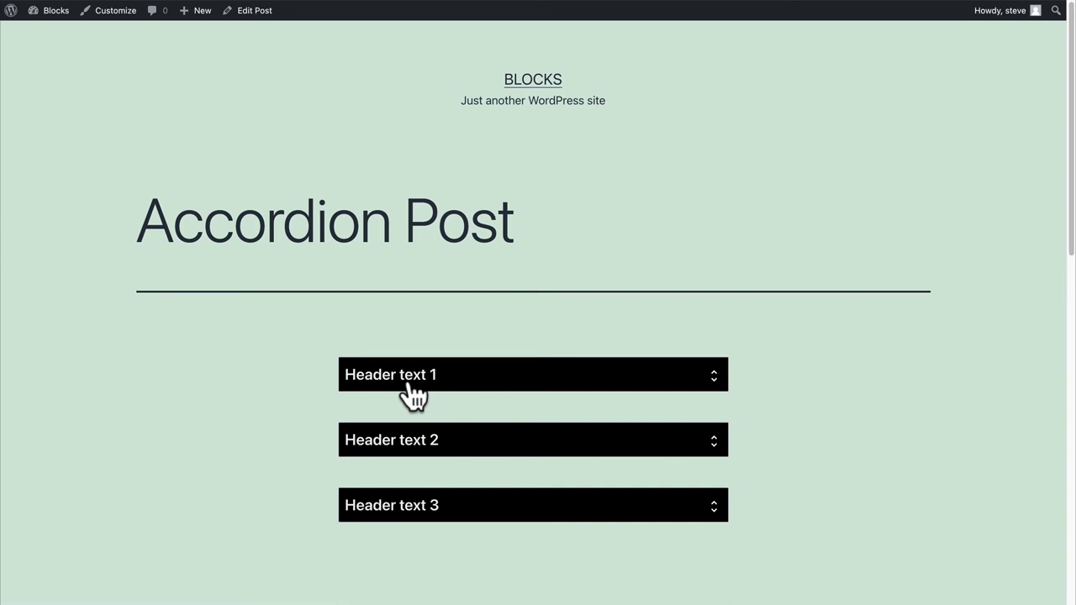
scroll(300, 397, "down", 1)
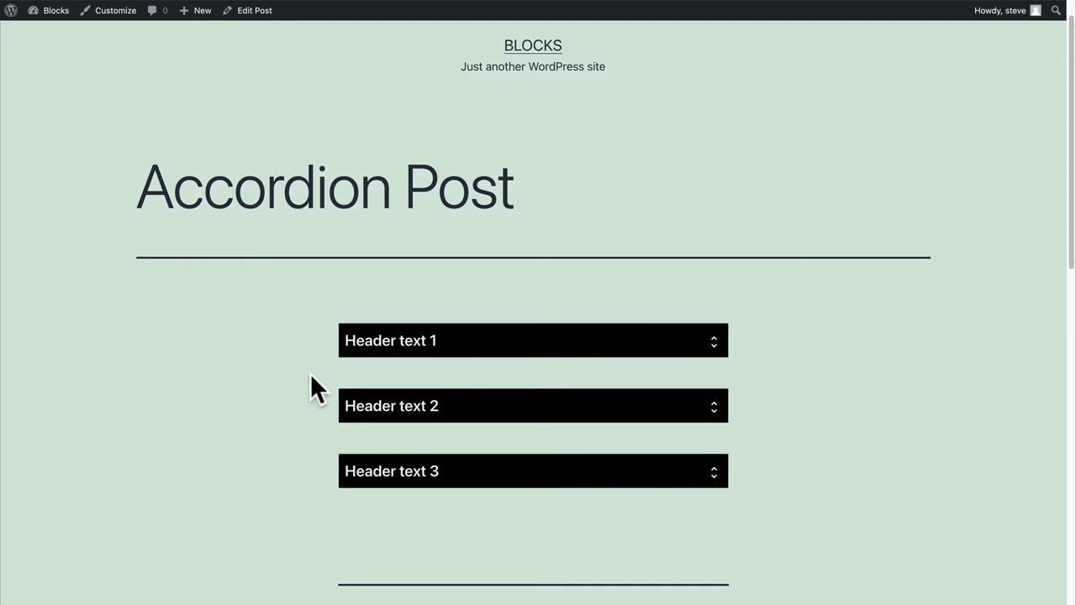
- Back in the editor, switch the first accordion header's icon style to the boxed plus sign
left_click(251, 12)
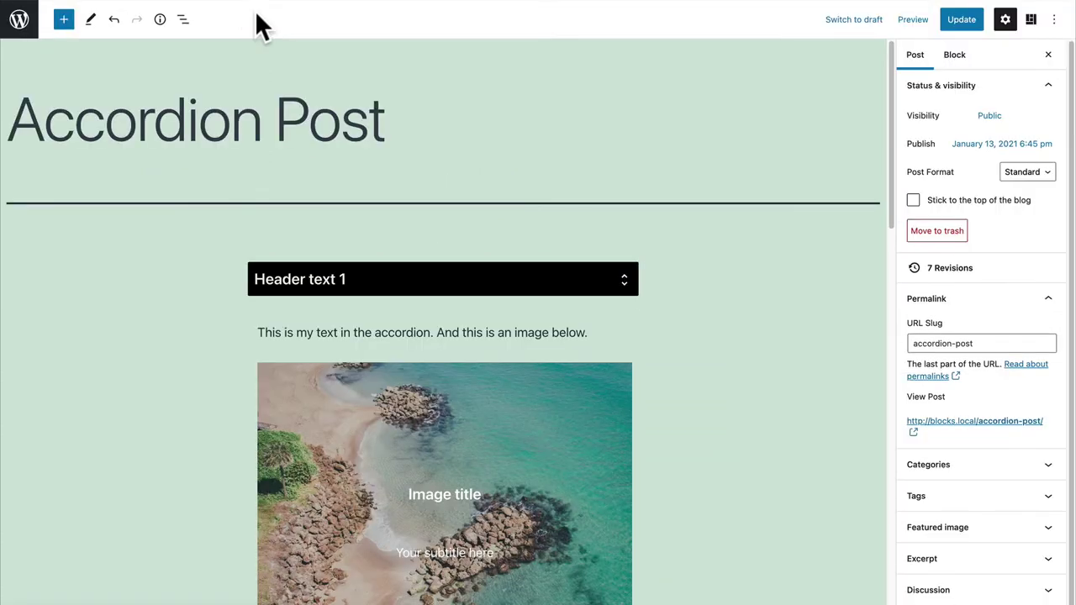
left_click(395, 285)
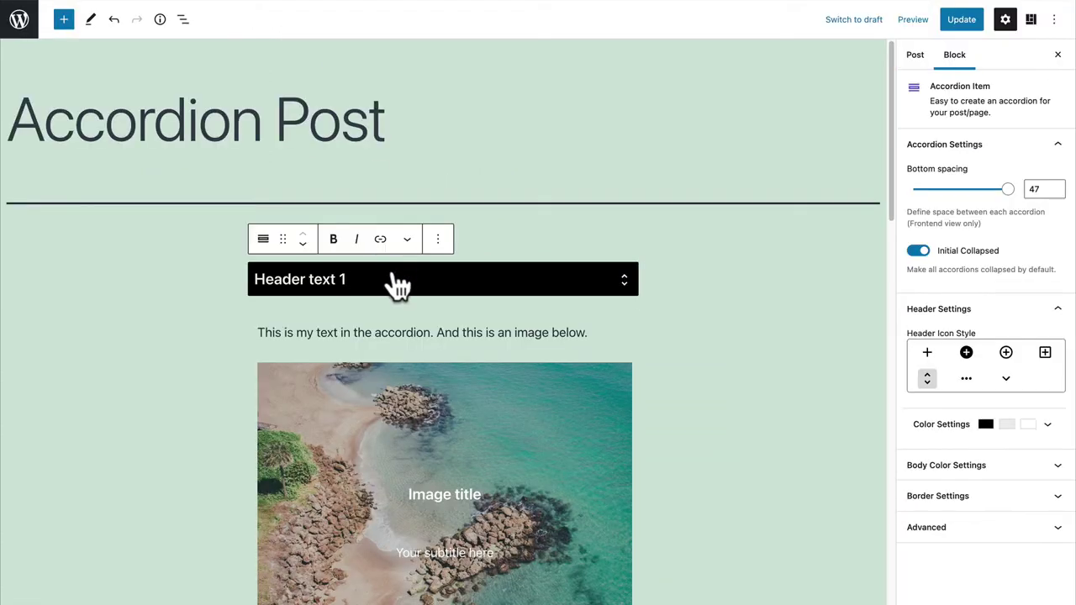
scroll(886, 328, "down", 1)
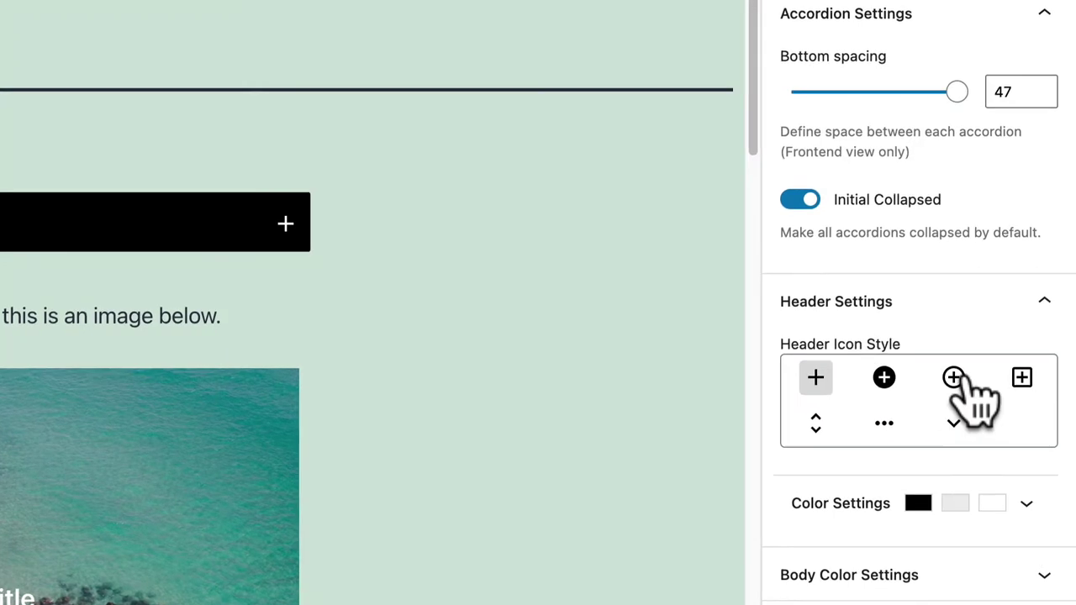
left_click(1005, 352)
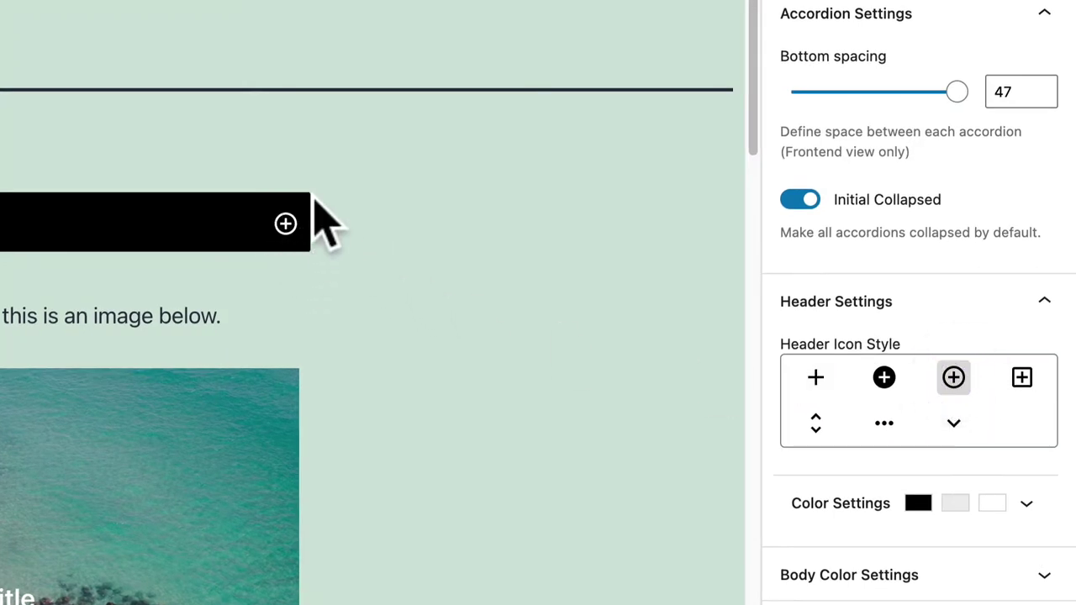
left_click(953, 423)
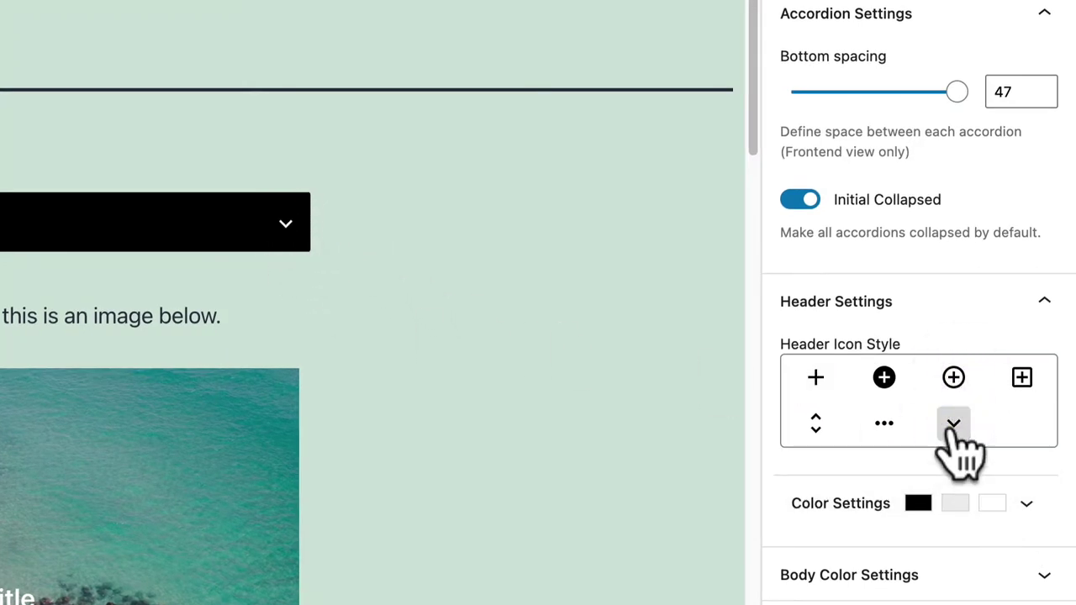
left_click(1020, 376)
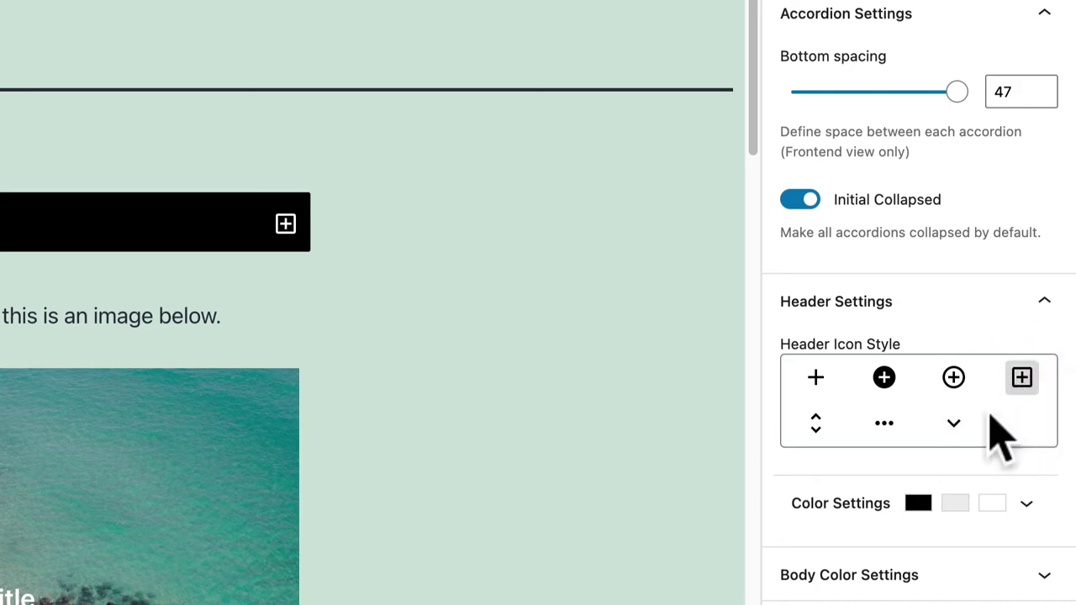
- Set the accordion header background to a custom red
left_click(918, 505)
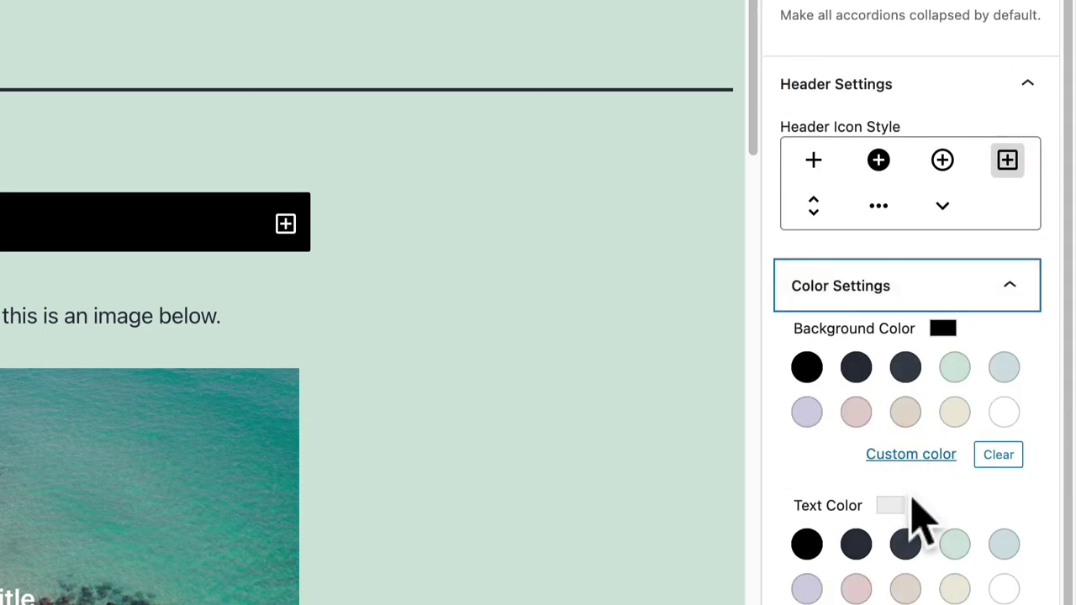
left_click(914, 467)
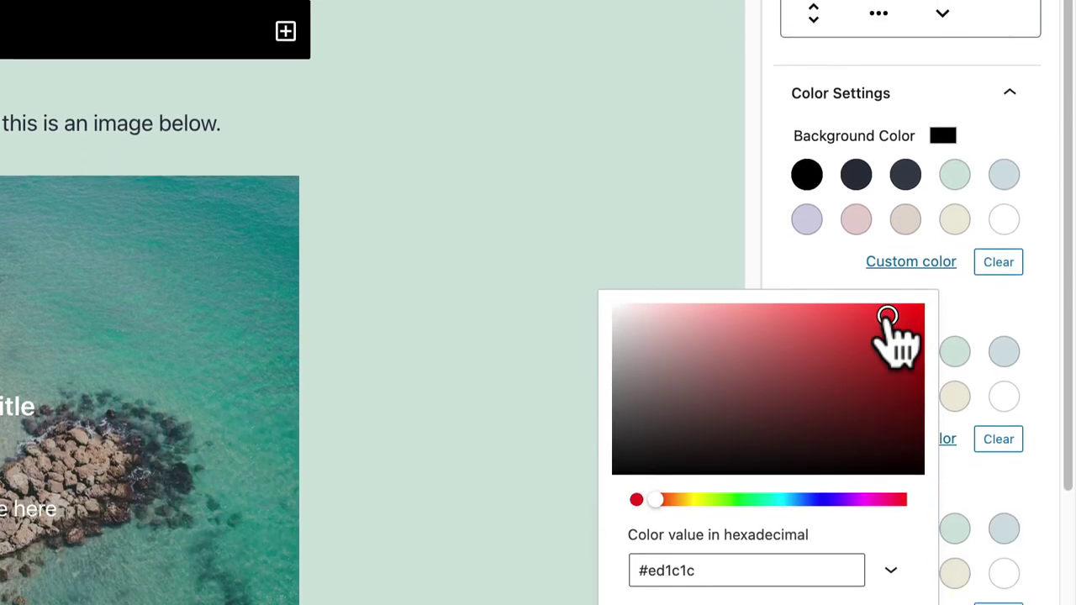
left_click(888, 510)
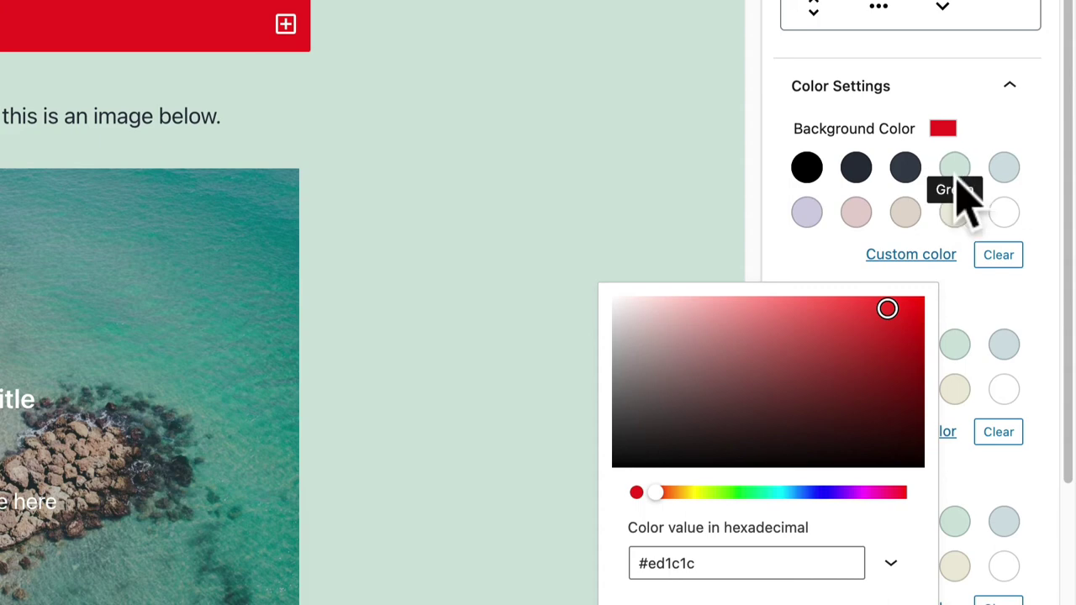
left_click(823, 254)
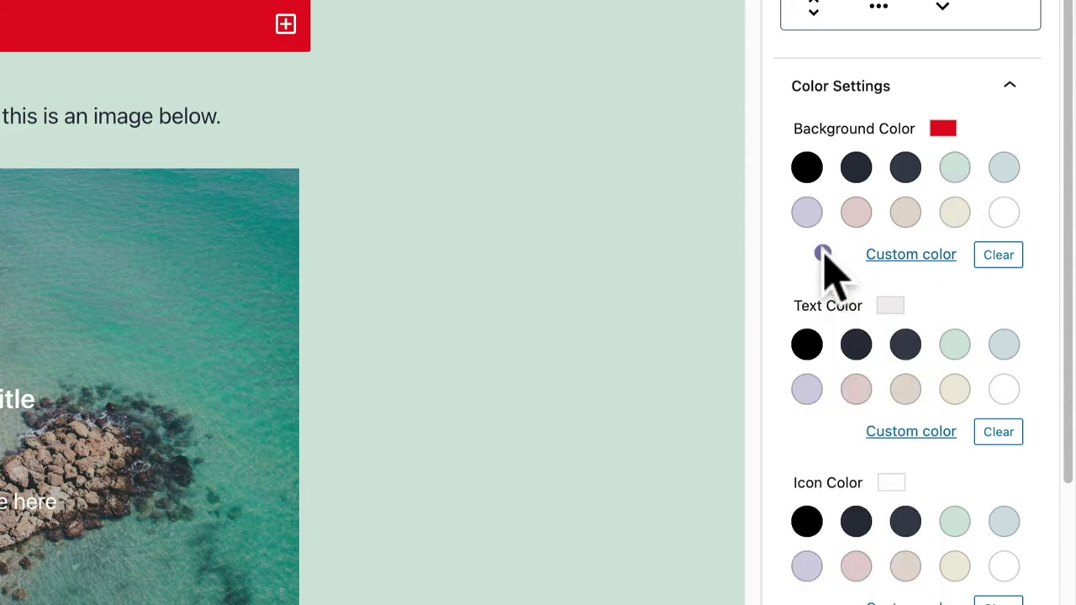
- Make the accordion header text a custom blue shade
scroll(823, 253, "down", 2)
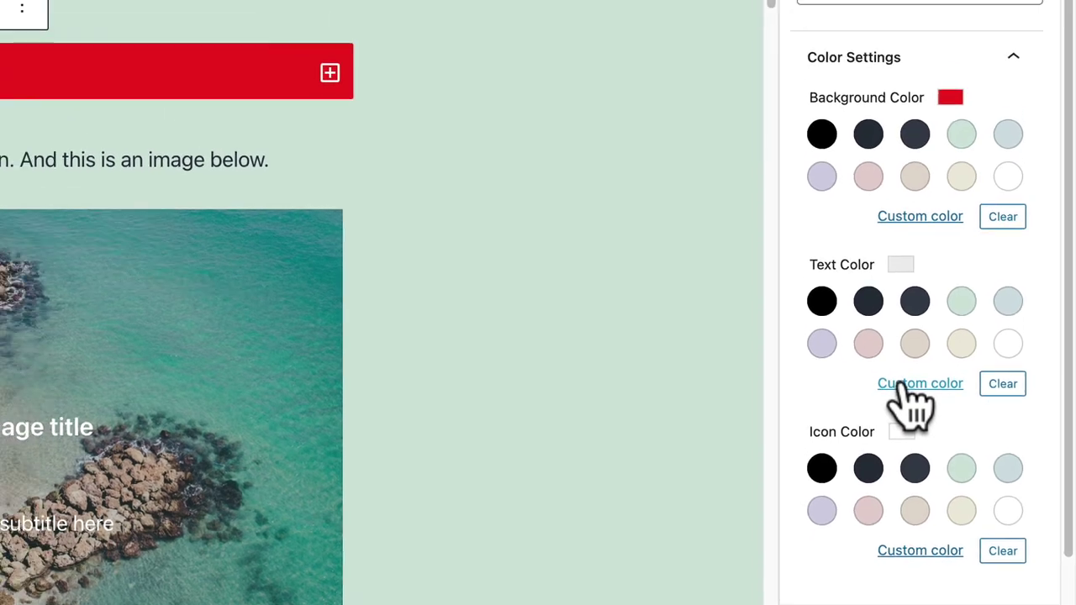
left_click(907, 387)
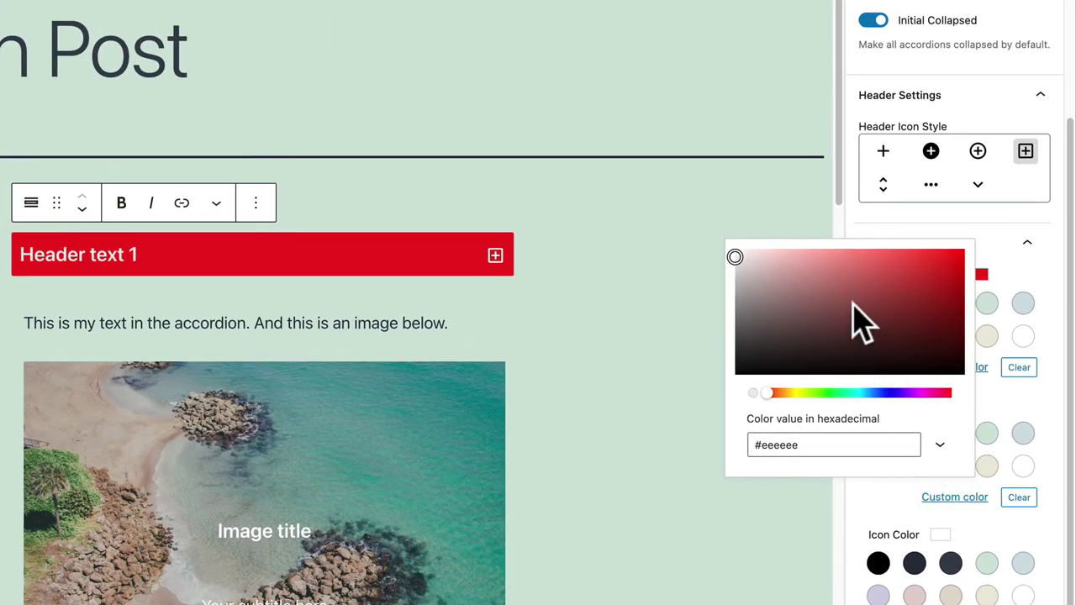
left_click(878, 392)
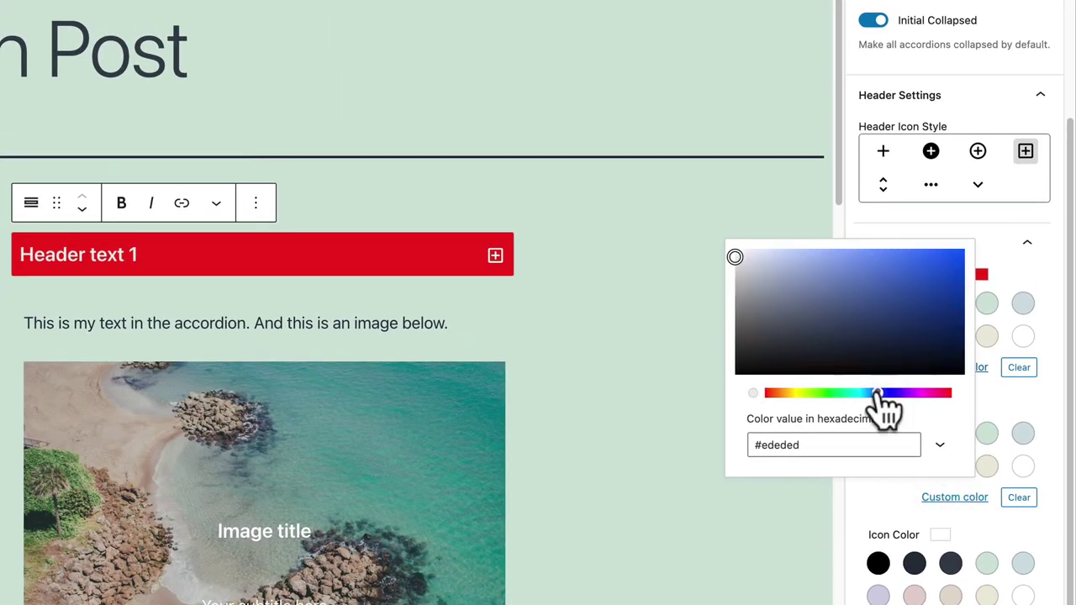
left_click(909, 300)
left_click(886, 223)
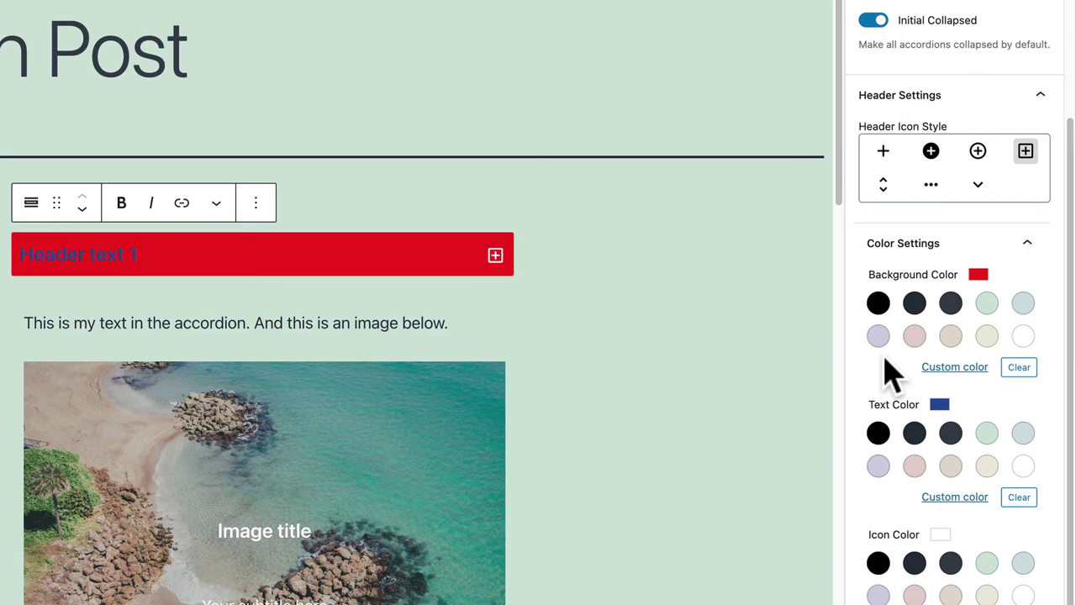
- Make the header icon bright yellow (#dff308) with a custom colour
scroll(891, 374, "down", 3)
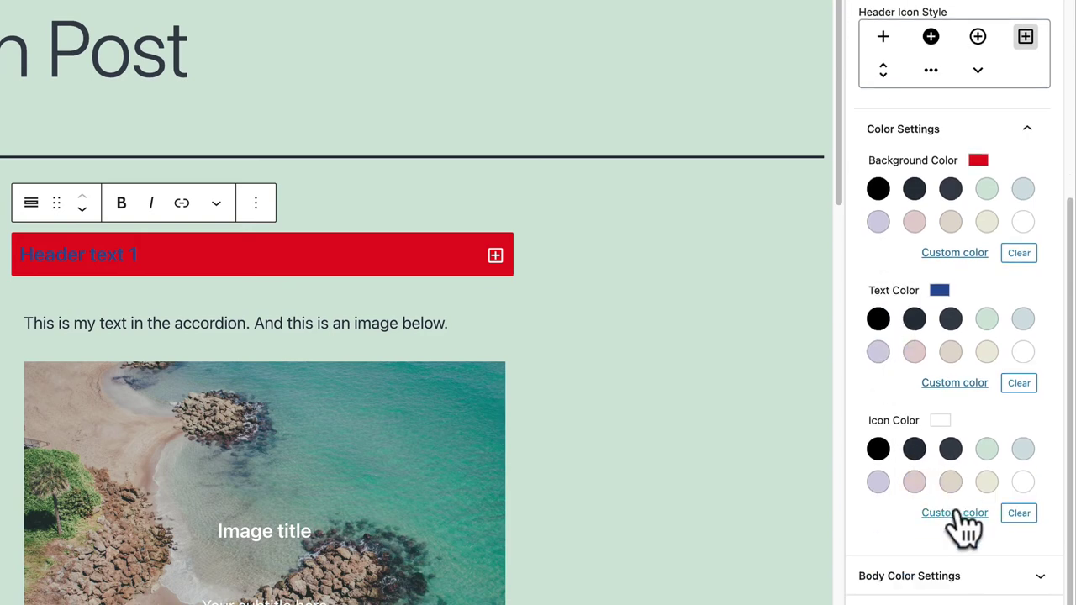
left_click(959, 514)
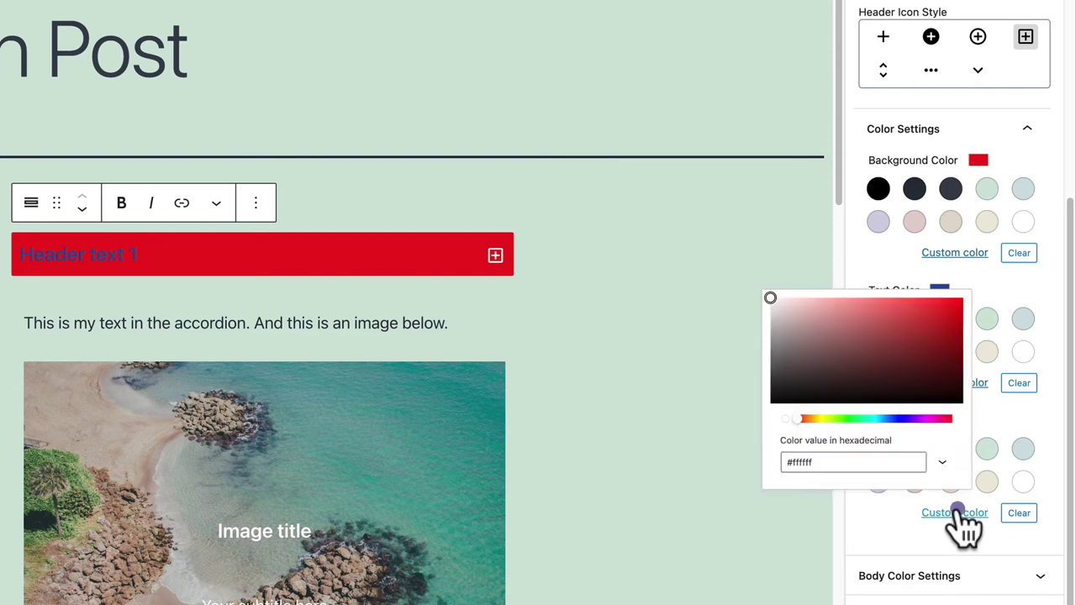
left_click(799, 408)
left_click_drag(870, 363, 958, 270)
left_click(865, 242)
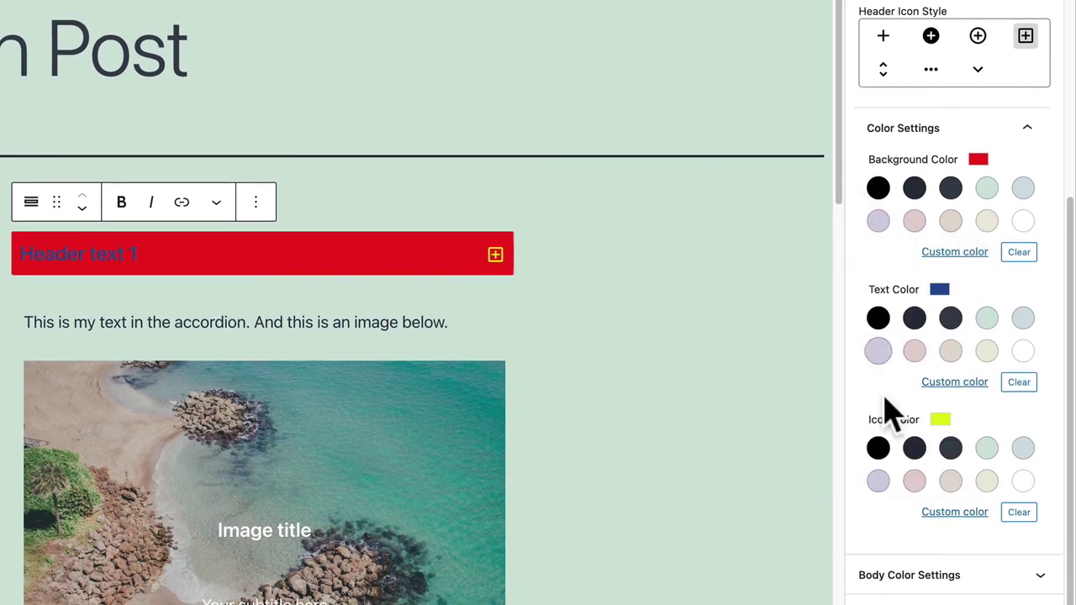
left_click(898, 576)
- Give the accordion body the beige background swatch and custom #2b11d5 violet text
scroll(913, 583, "down", 3)
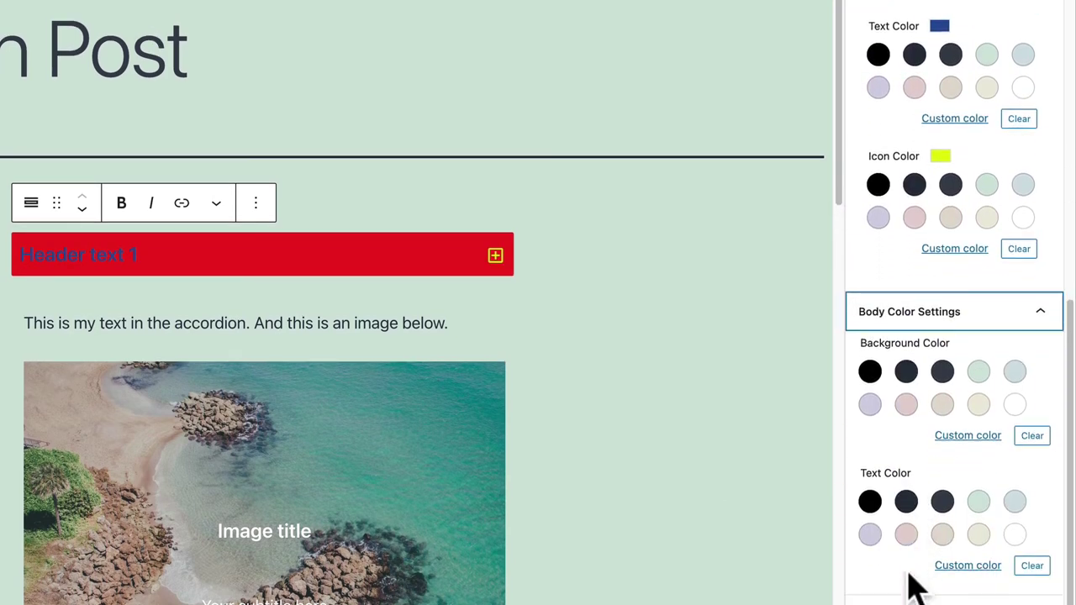
left_click(942, 406)
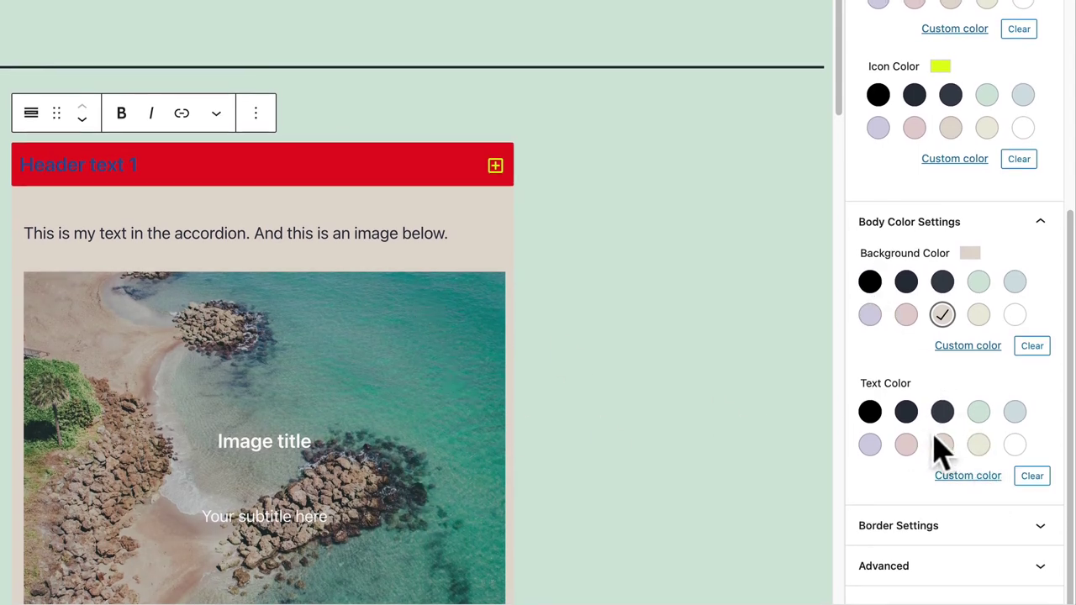
left_click(961, 475)
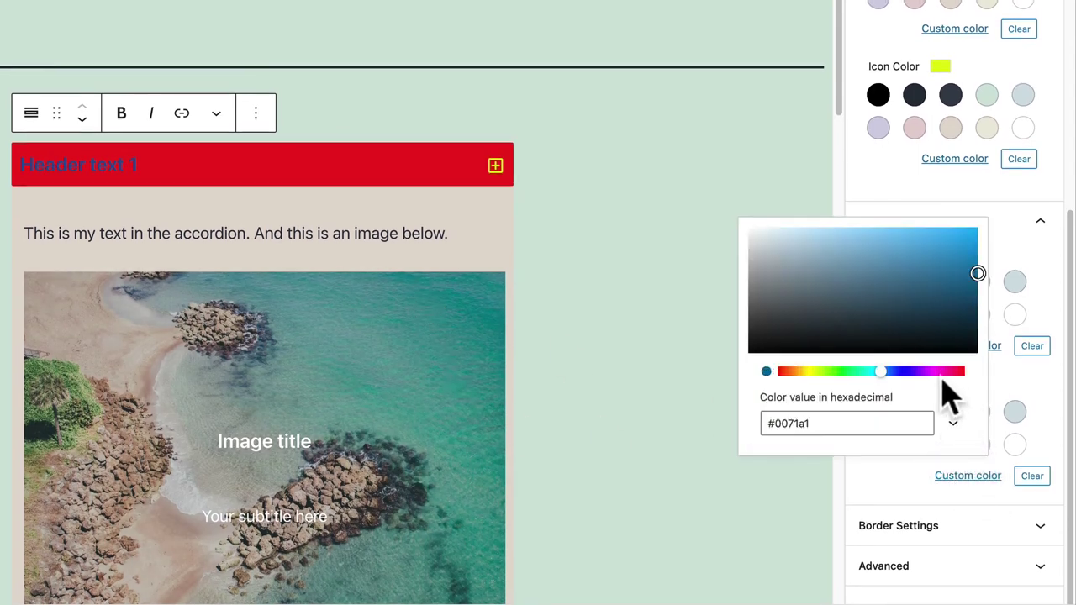
left_click(906, 372)
left_click_drag(917, 324, 959, 249)
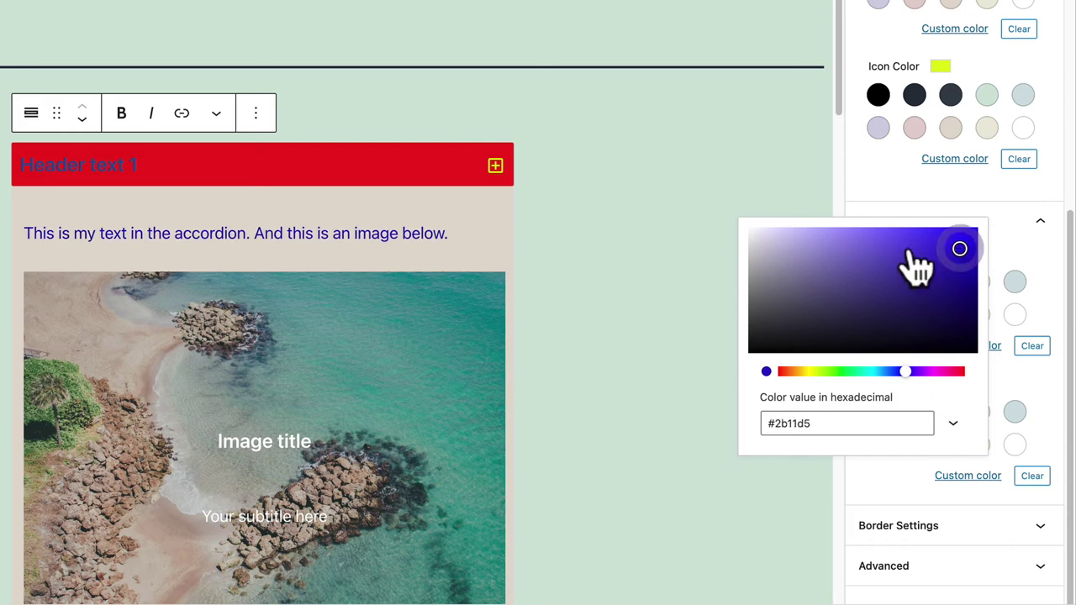
left_click(893, 178)
scroll(897, 271, "up", 1)
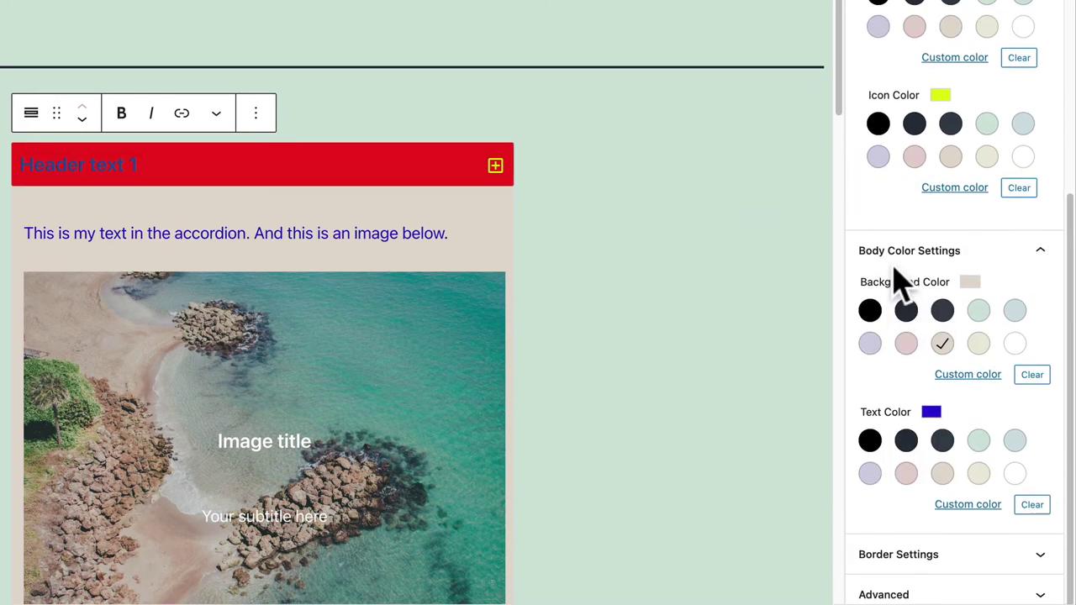
scroll(895, 268, "up", 5)
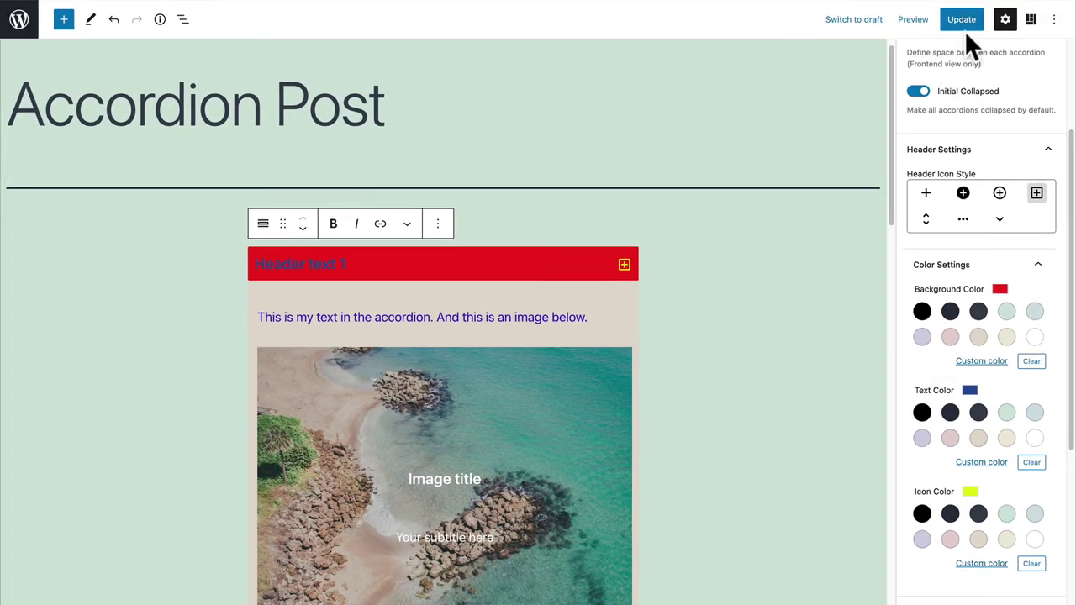
- Update the post and view its live page, scrolling through the red accordion sections
left_click(965, 25)
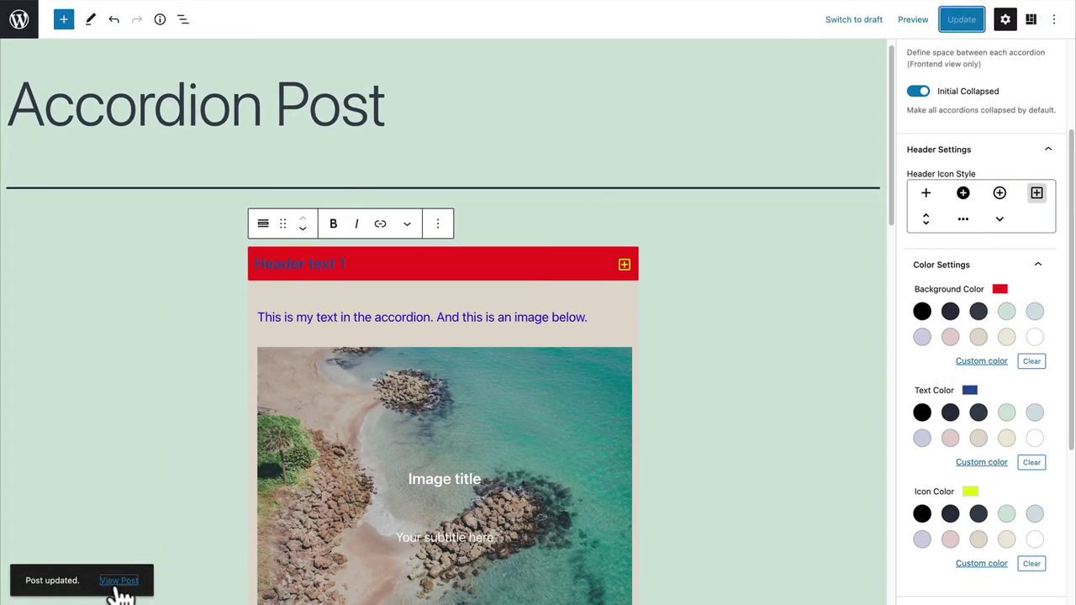
left_click(119, 581)
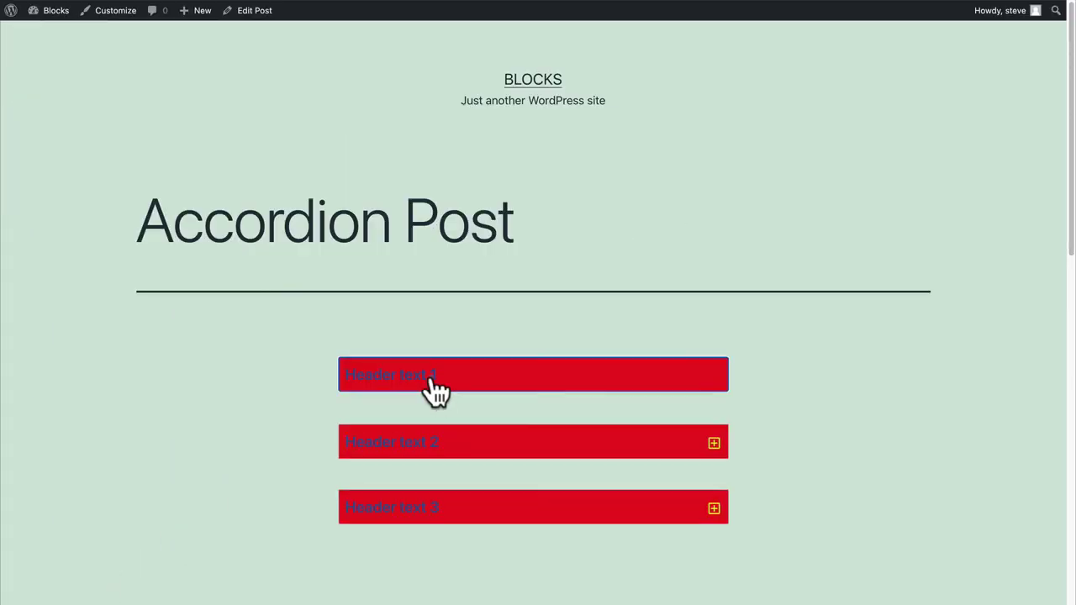
scroll(289, 443, "down", 1)
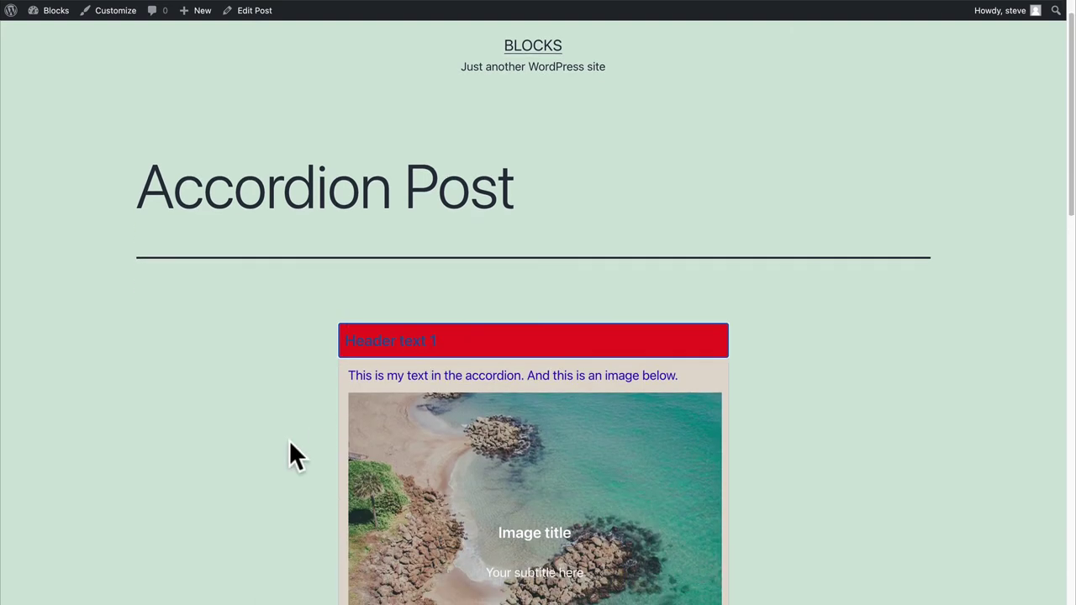
scroll(290, 443, "down", 5)
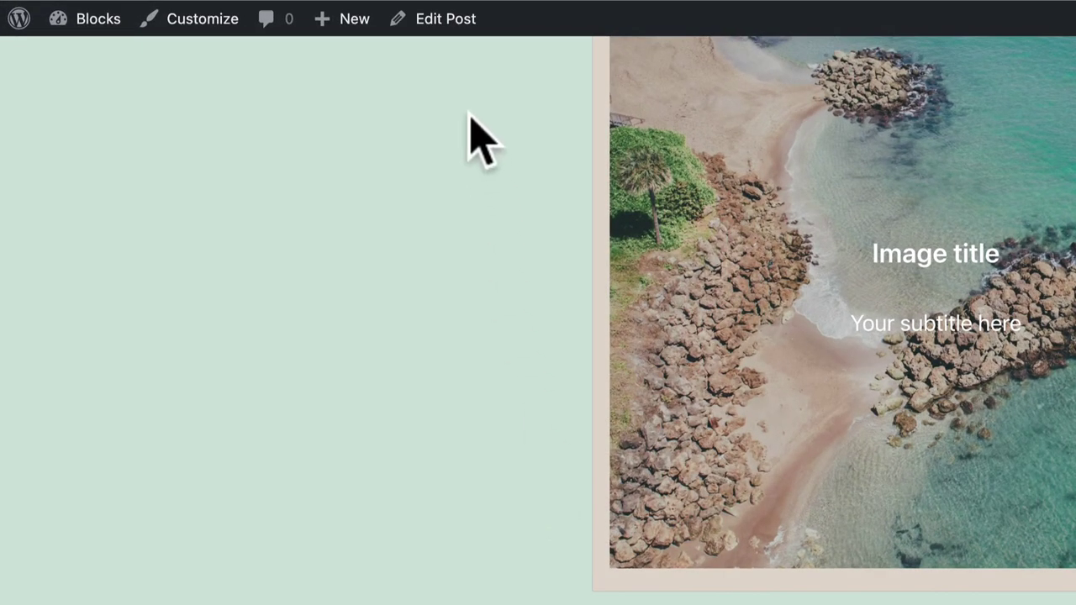
- In the accordion's Border Settings, set a width-5 border with rounded corners
left_click(447, 27)
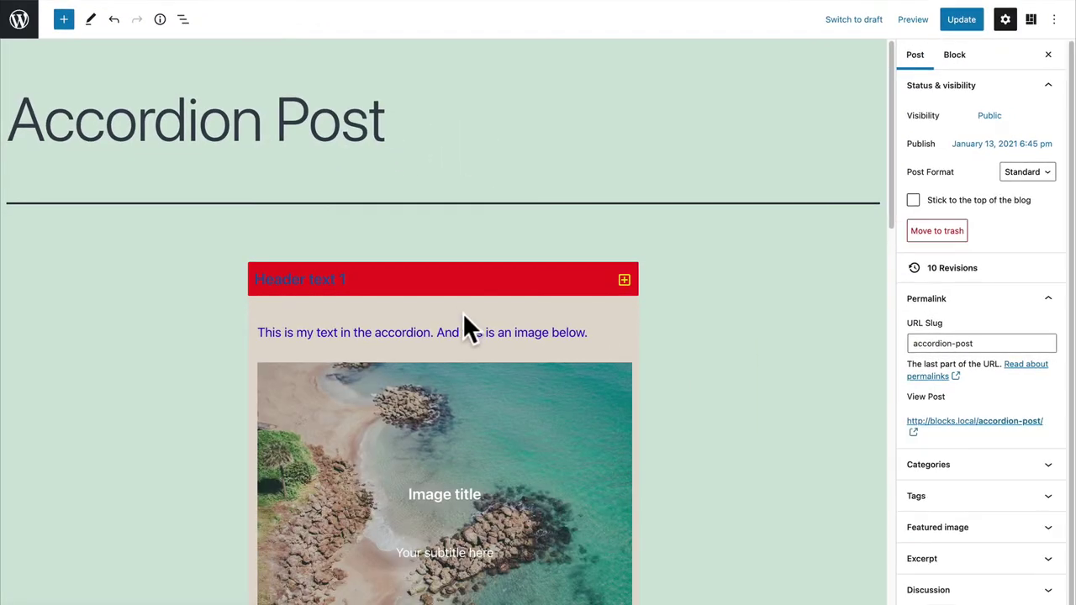
left_click(455, 281)
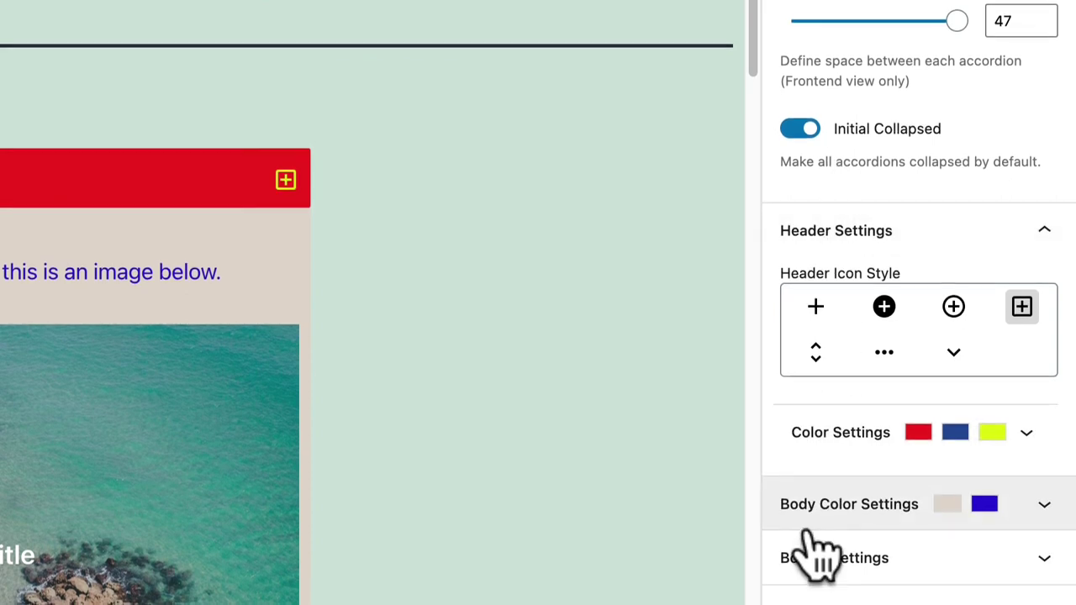
left_click(811, 555)
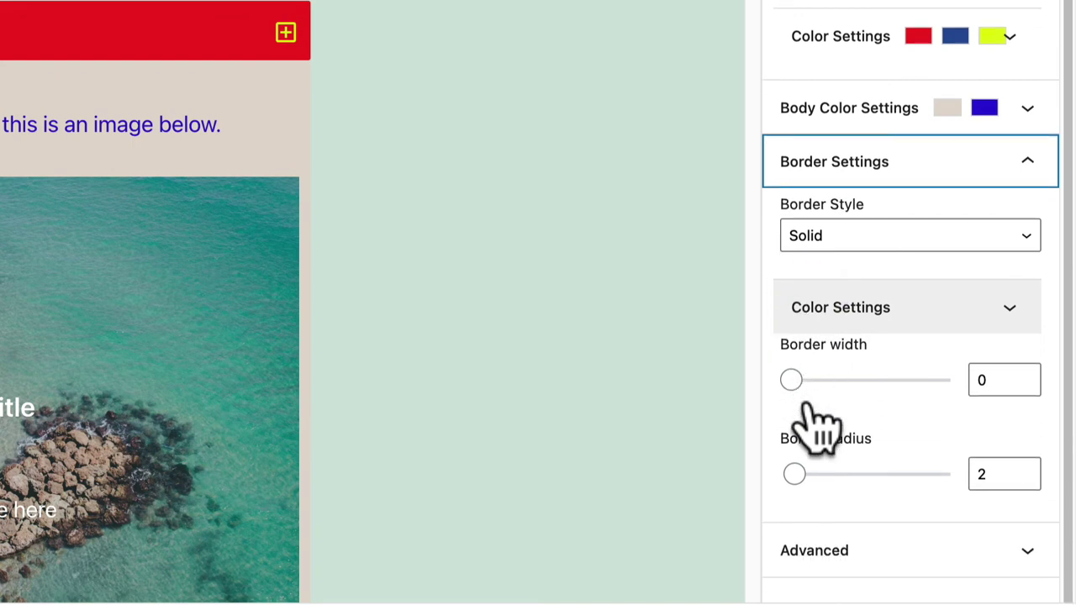
left_click(834, 242)
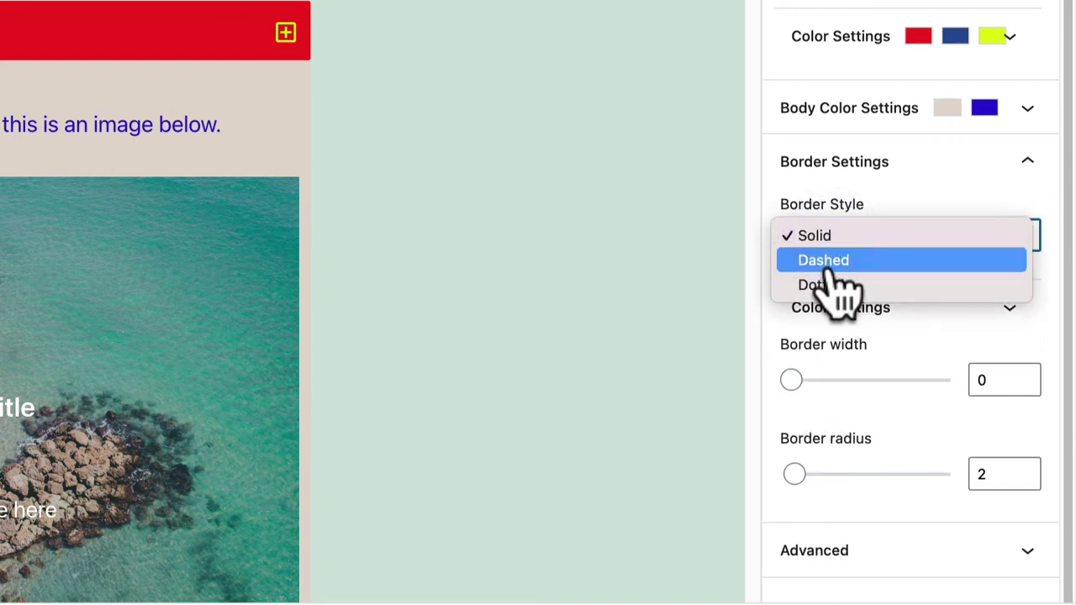
left_click(832, 267)
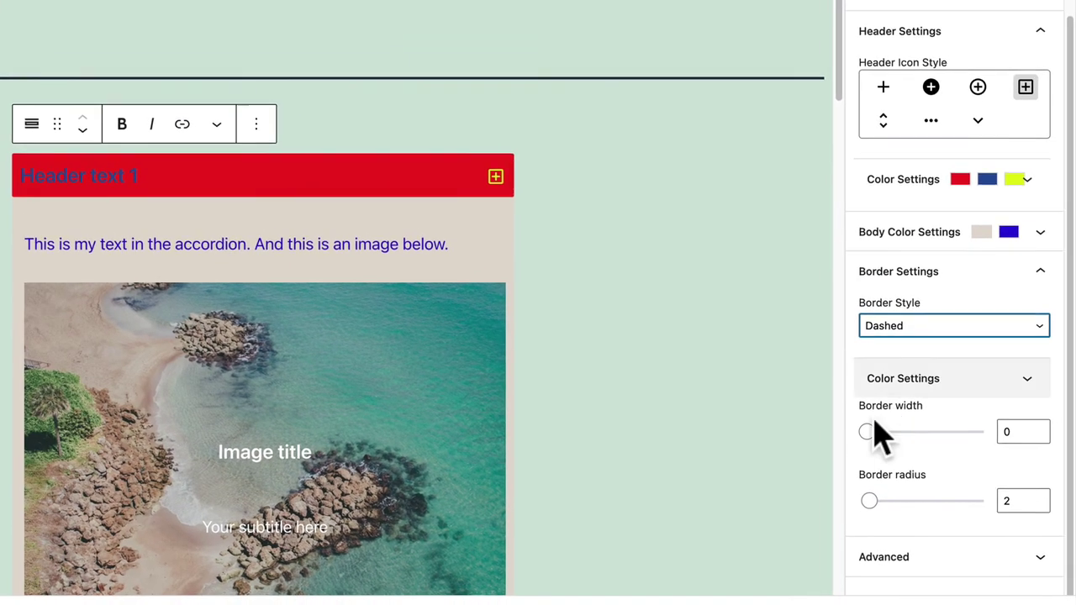
left_click_drag(794, 379, 840, 383)
left_click_drag(902, 434, 926, 433)
left_click(905, 502)
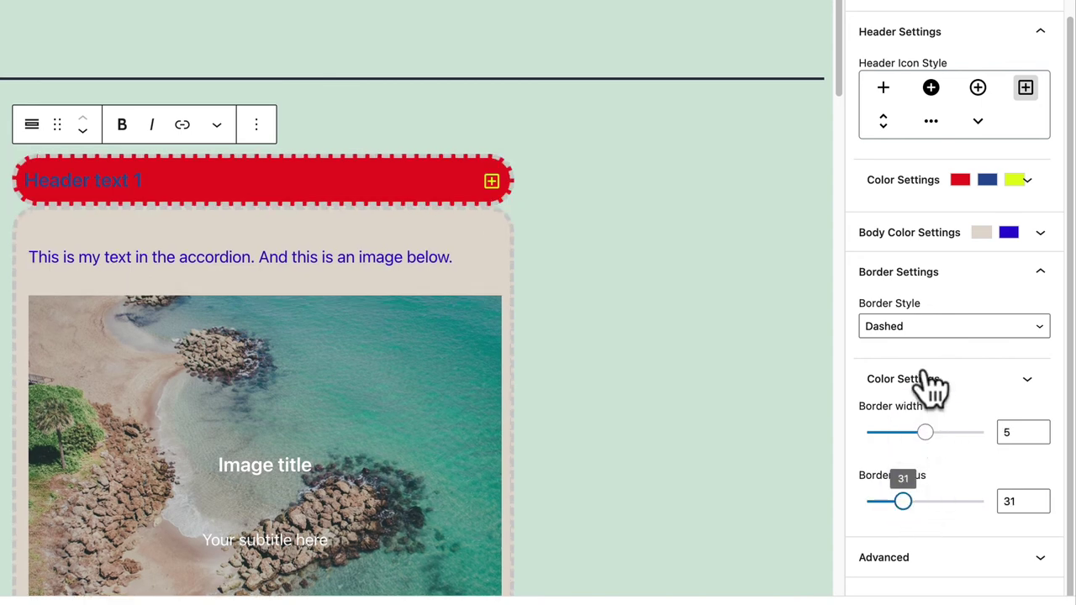
- Make the accordion border dark grey and solid, then update the post
left_click(882, 380)
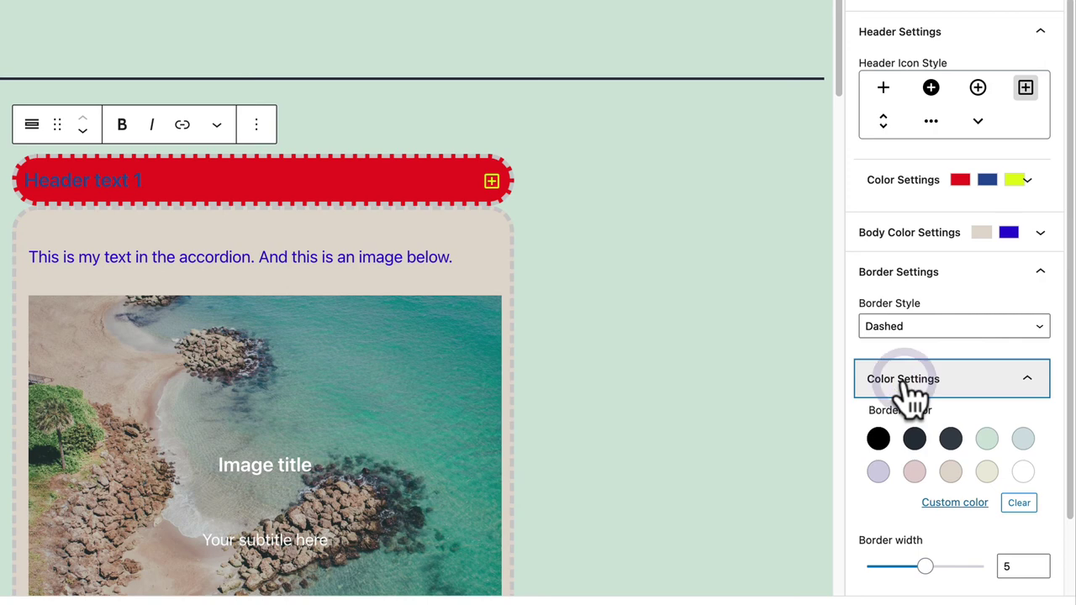
left_click(914, 439)
scroll(781, 425, "down", 2)
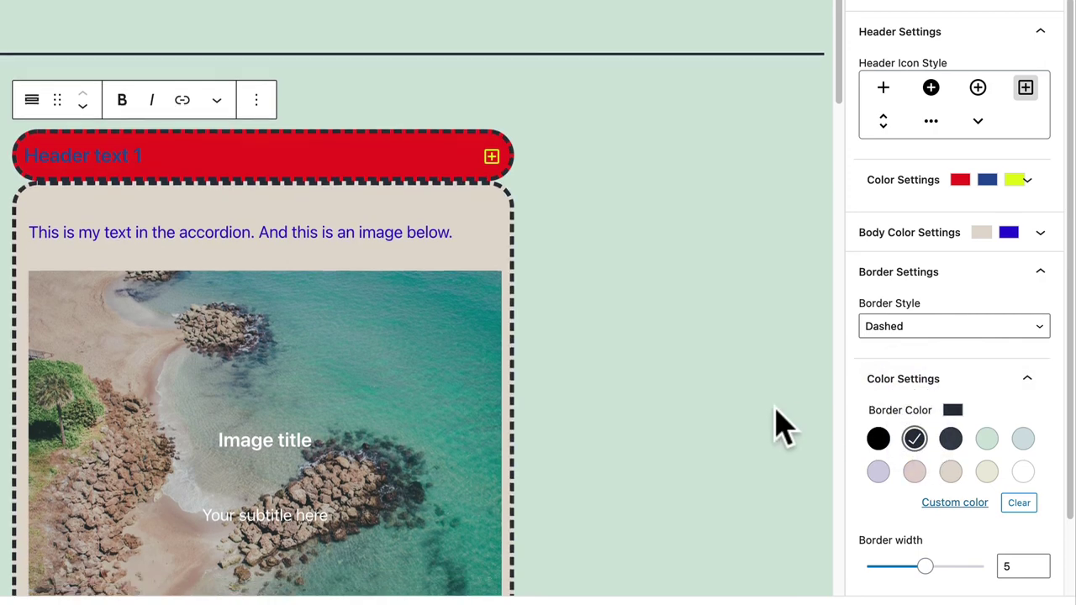
scroll(781, 425, "down", 1)
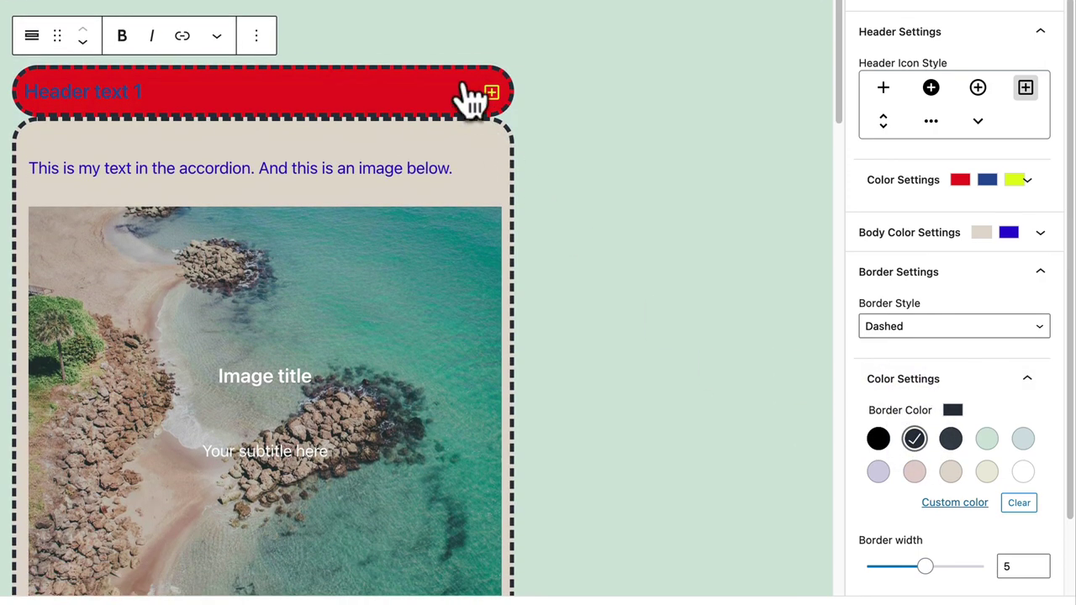
left_click(914, 339)
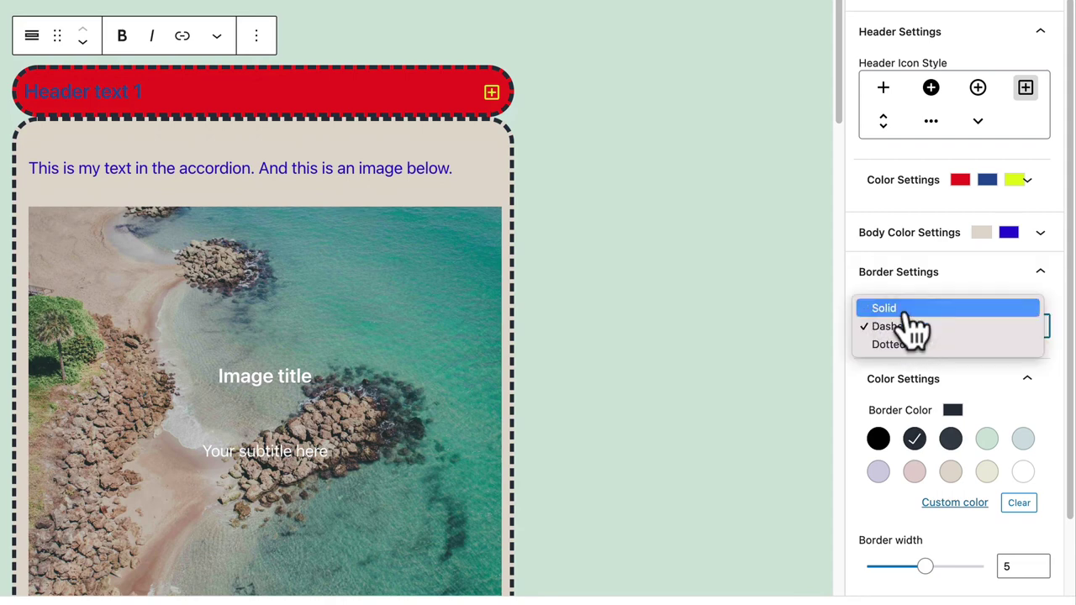
left_click(914, 326)
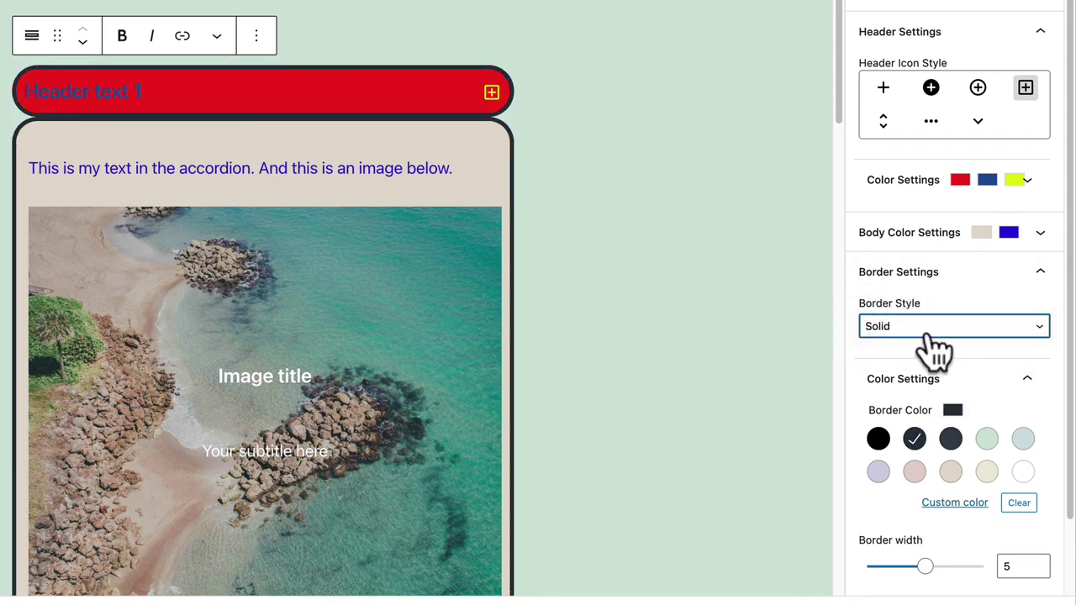
scroll(933, 349, "down", 2)
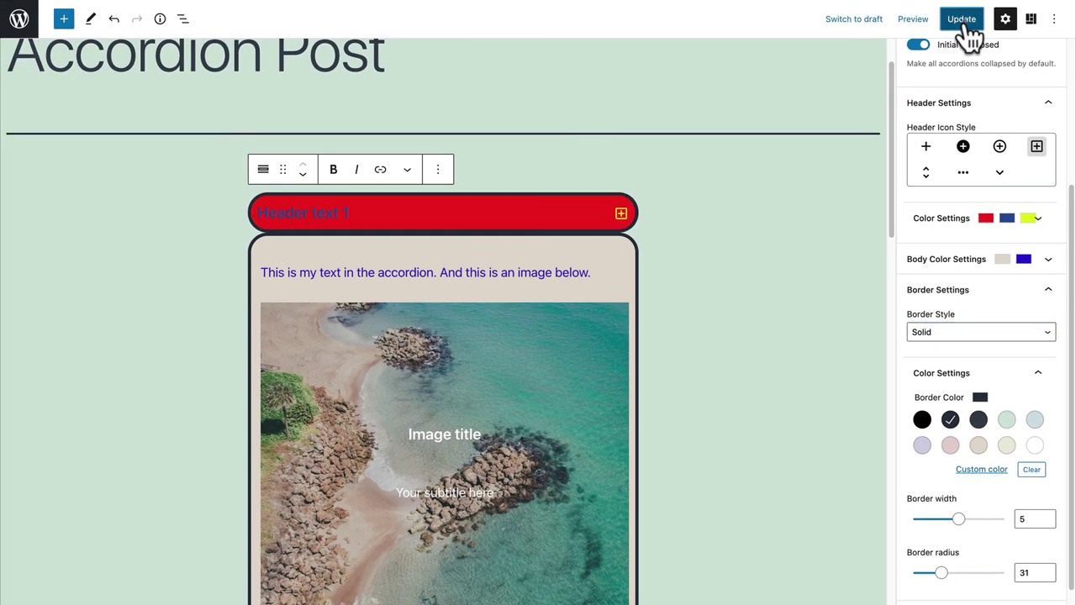
left_click(966, 23)
- On the live post, expand Header text 1, Header text 2 and Header text 3 in turn
left_click(111, 580)
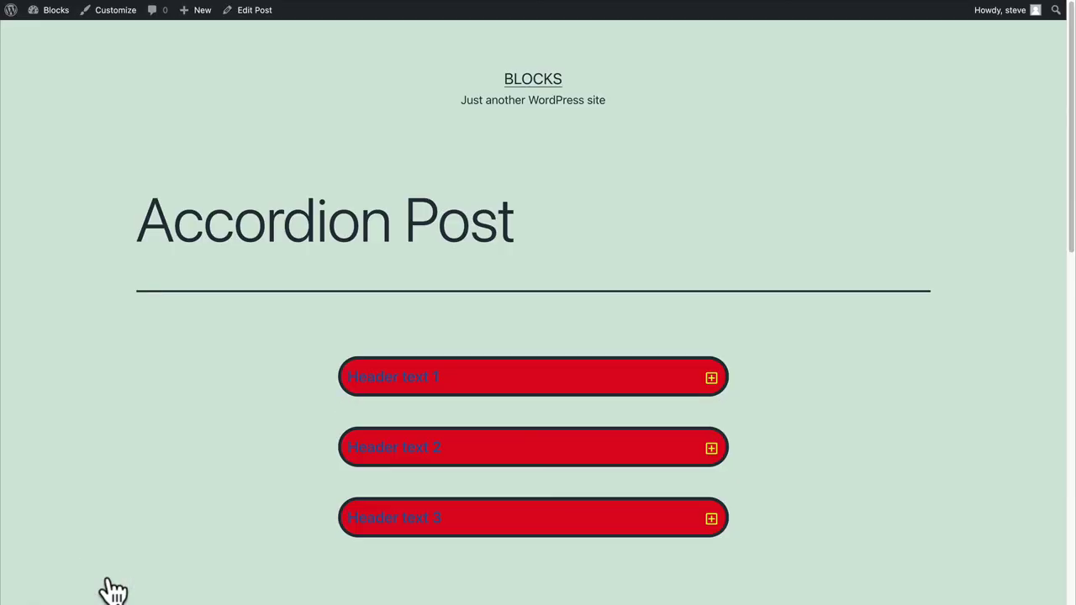
left_click(393, 391)
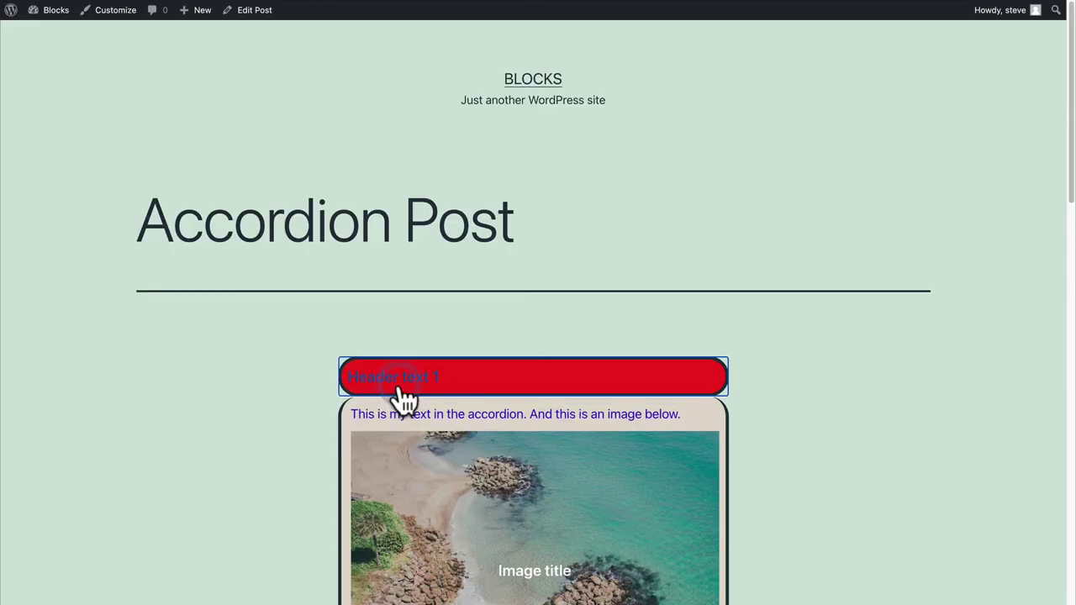
scroll(395, 406, "down", 5)
left_click(385, 450)
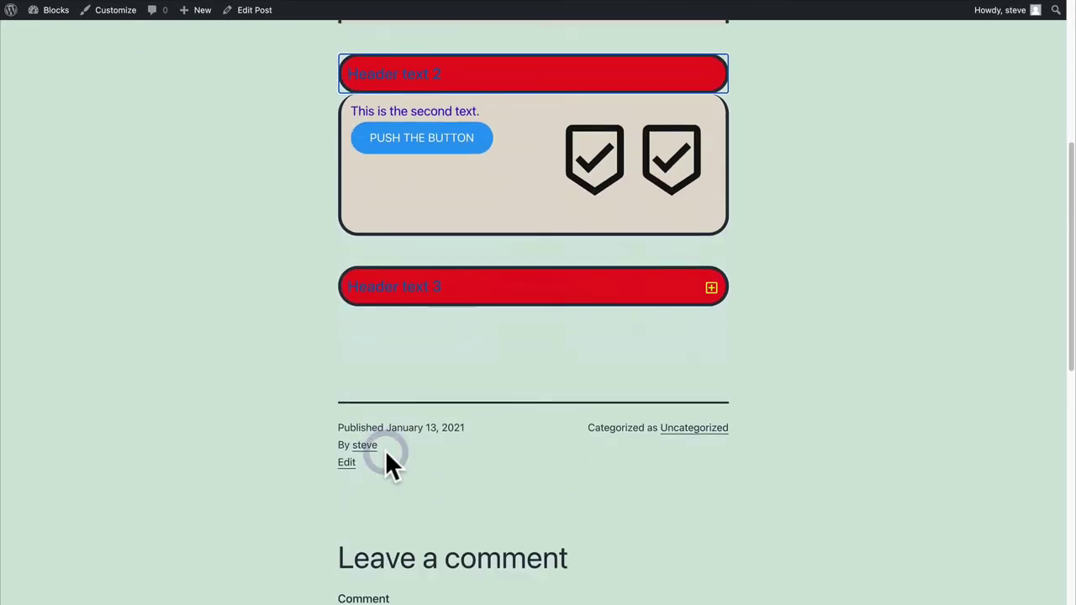
left_click(409, 288)
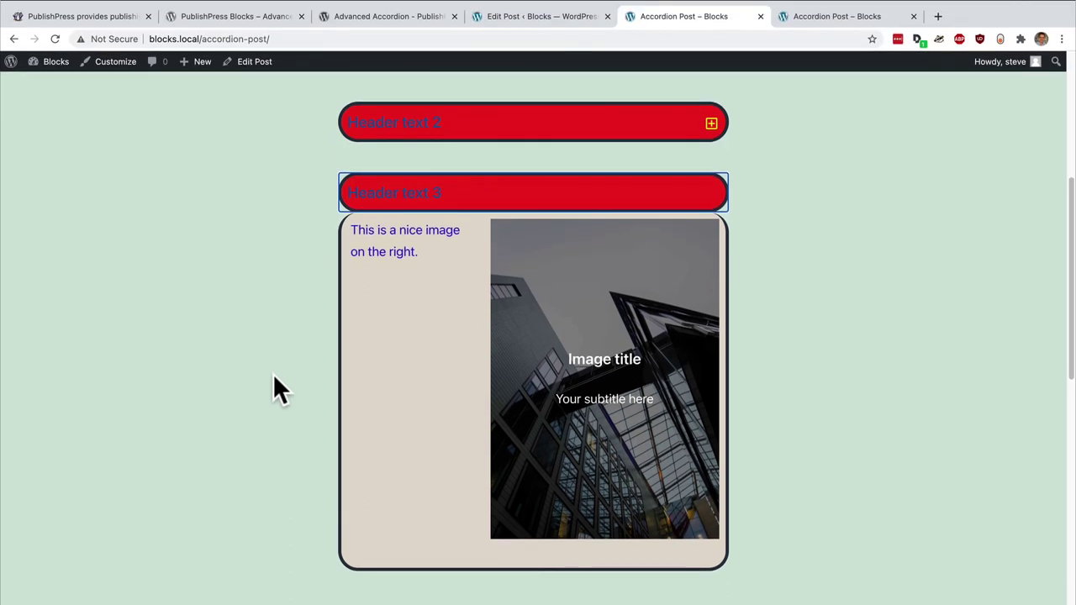
scroll(272, 378, "up", 5)
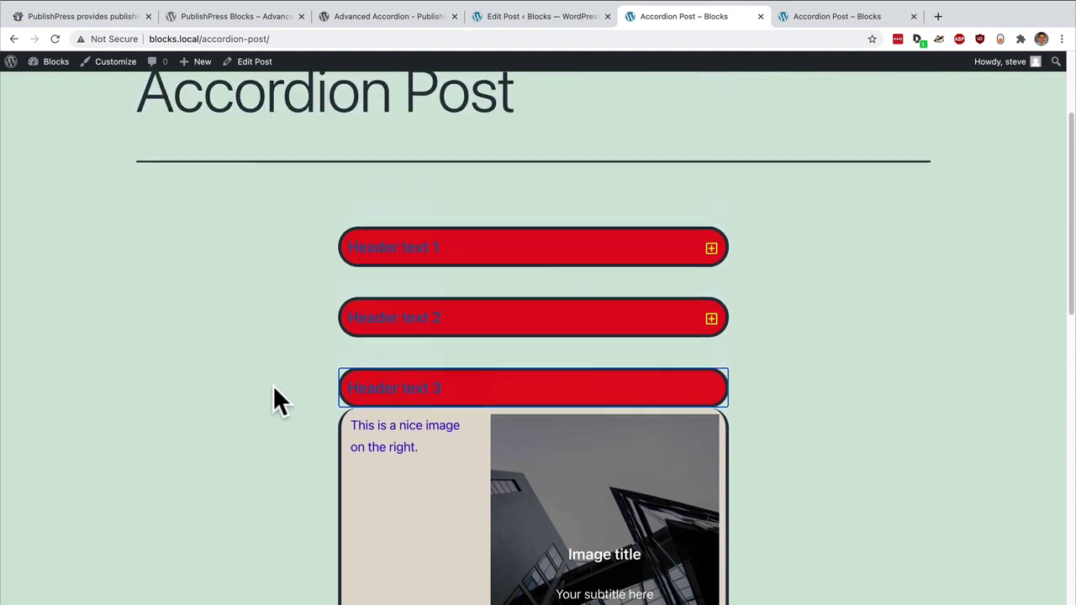
scroll(272, 385, "up", 1)
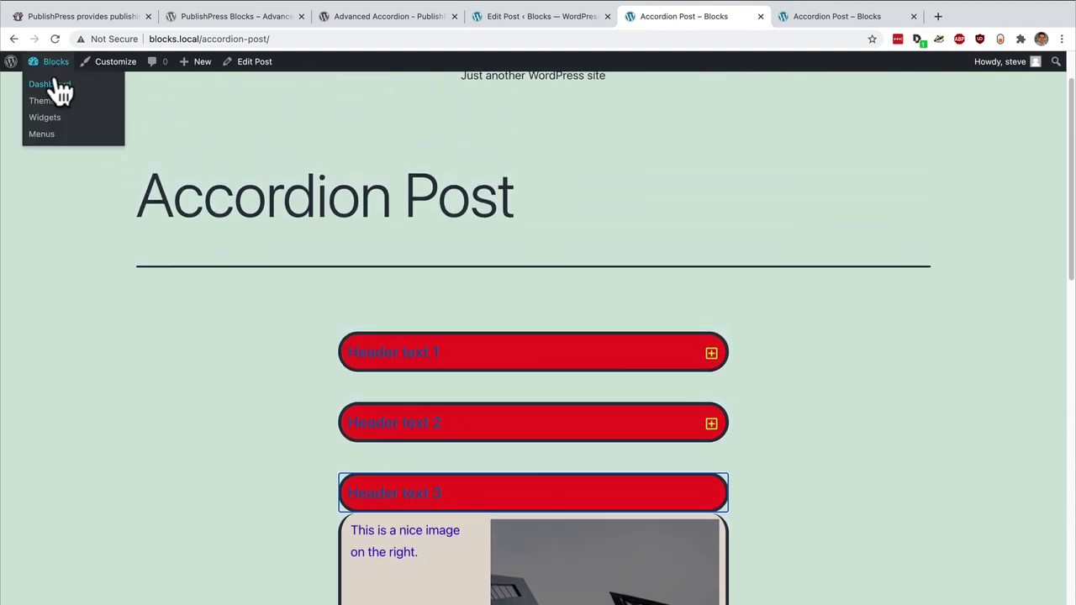
- Go to PublishPress Blocks Configuration > Default Blocks Config and edit the Advanced Accordion defaults
left_click(53, 80)
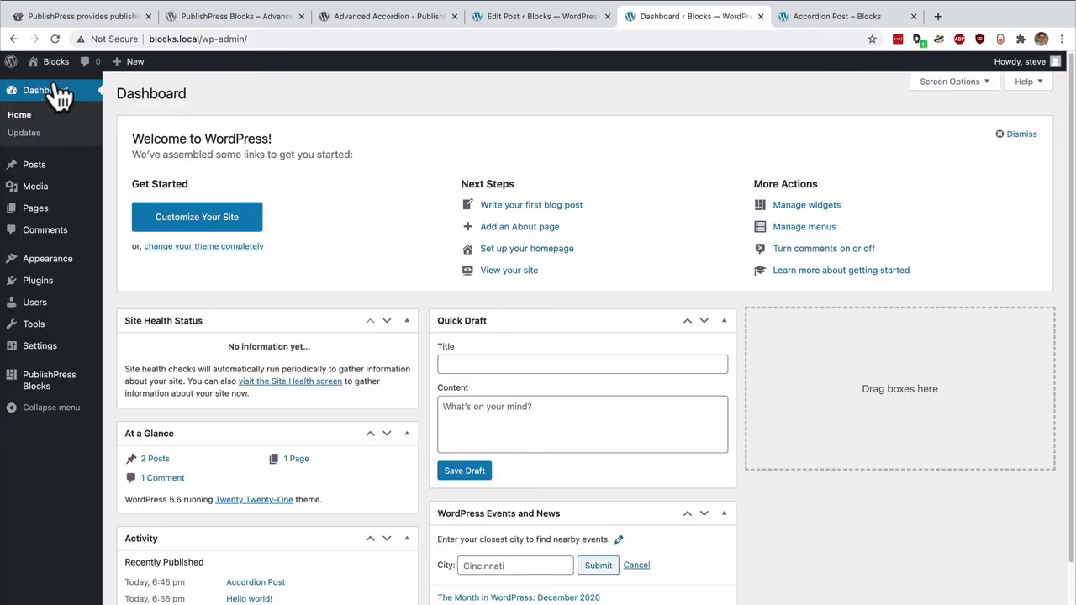
left_click(50, 383)
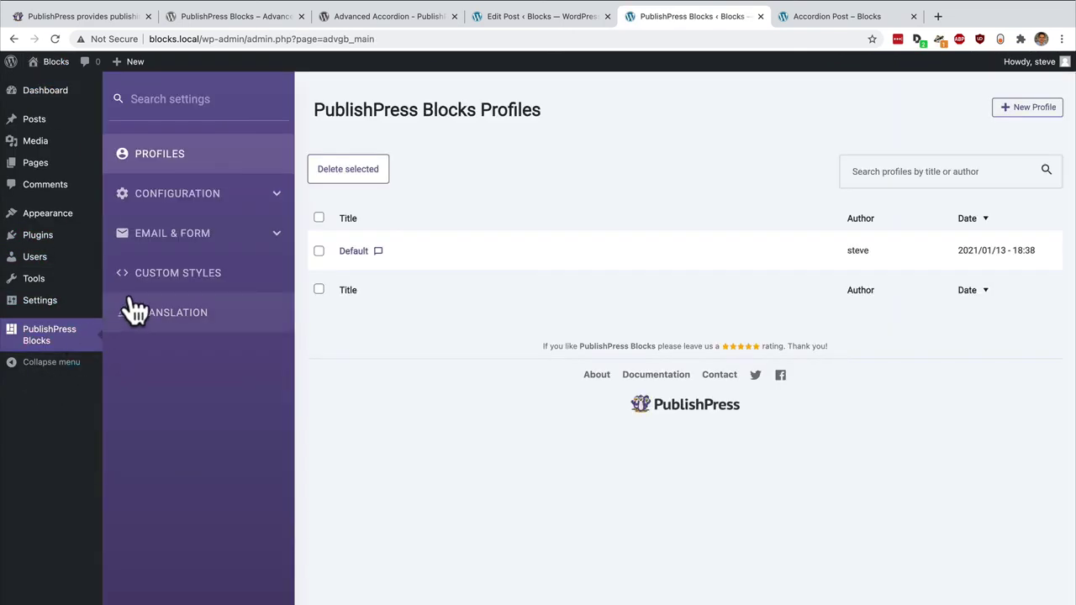
left_click(159, 203)
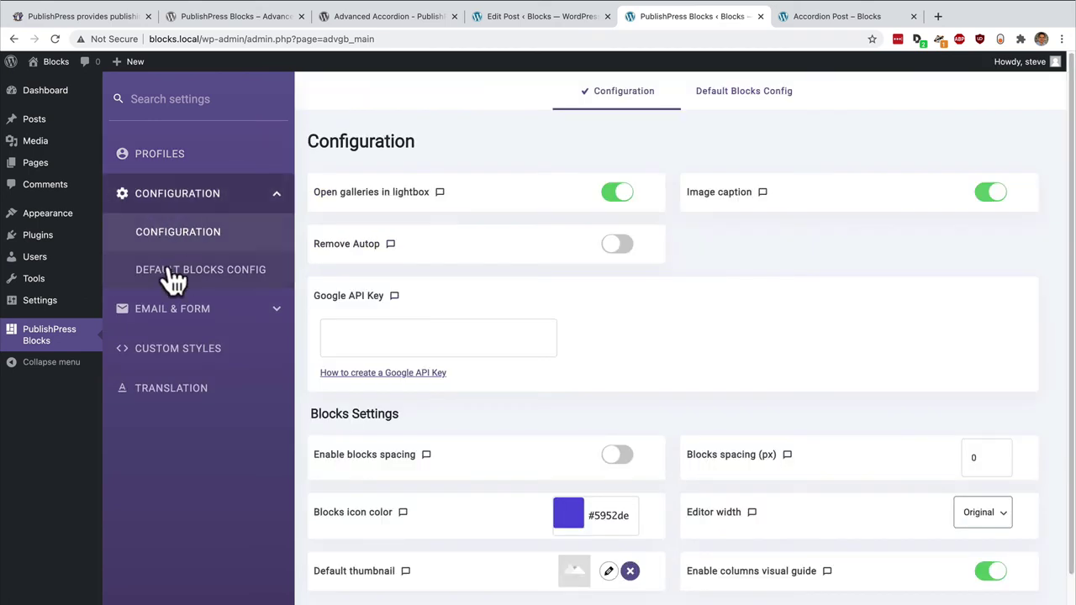
left_click(169, 269)
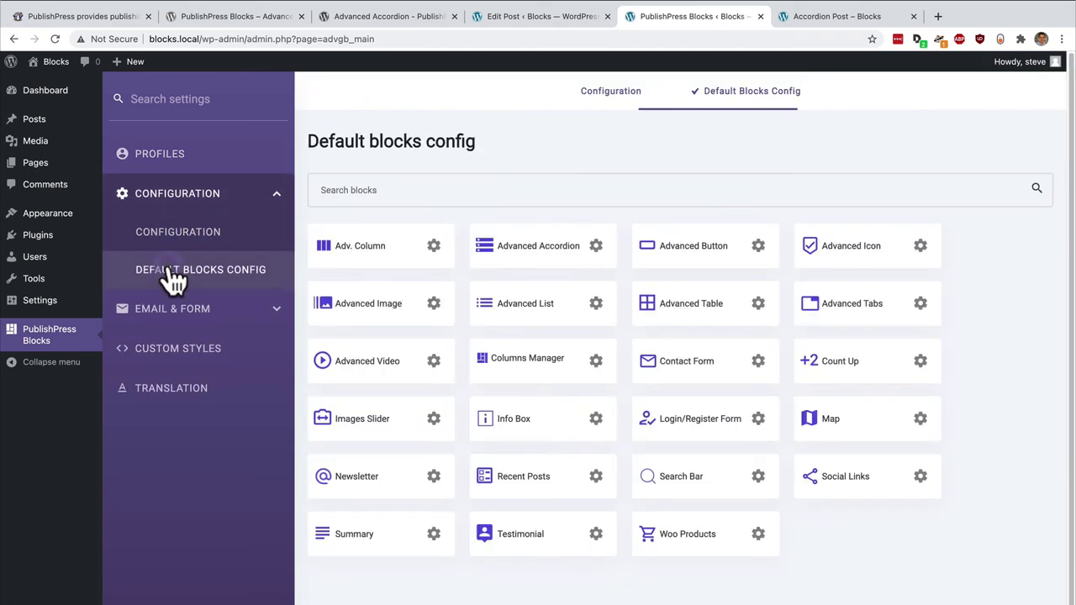
left_click(596, 245)
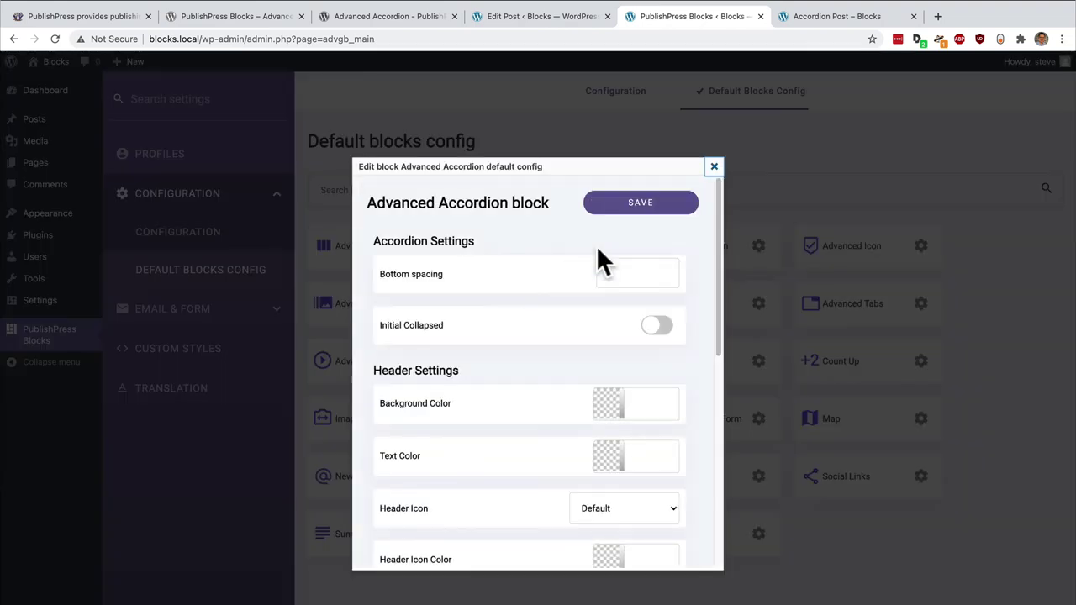
- Browse the Advanced Accordion defaults down to Border Settings, leaving the header colour unchanged
scroll(549, 314, "down", 2)
scroll(550, 320, "down", 3)
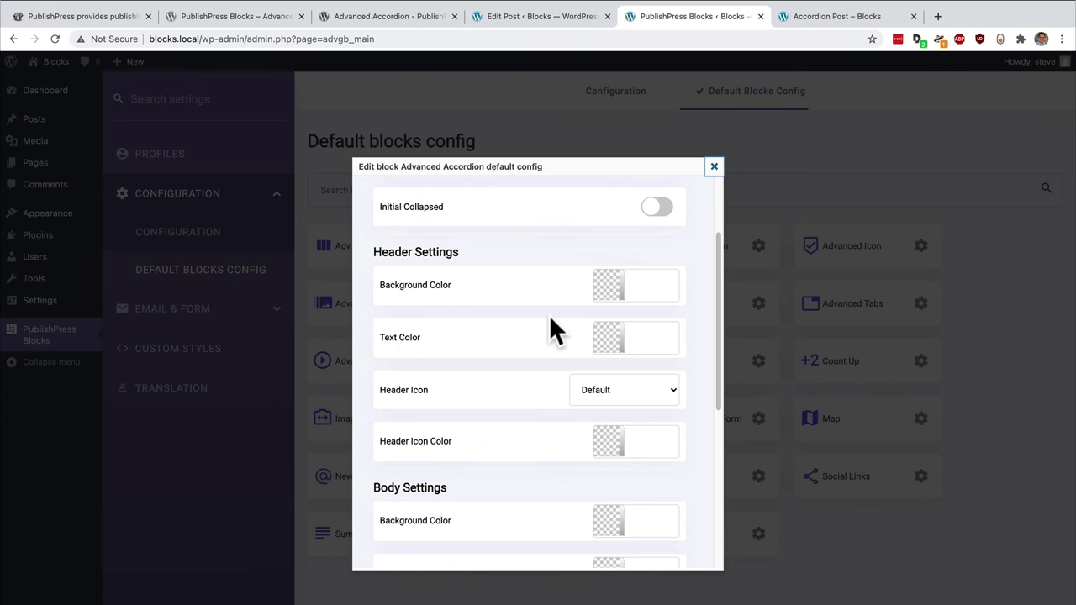
scroll(549, 326, "down", 1)
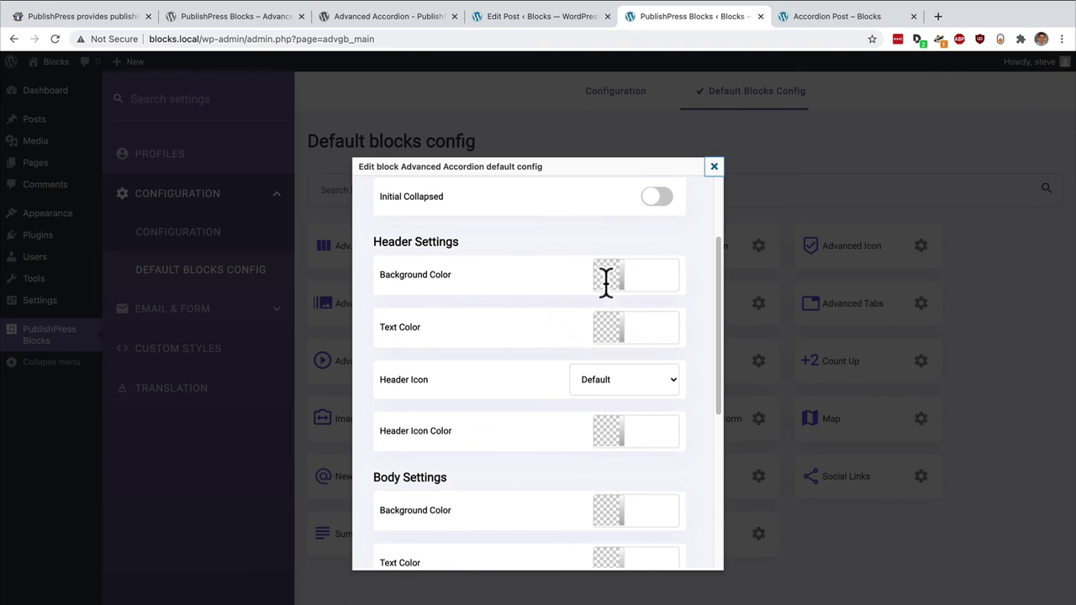
left_click(605, 277)
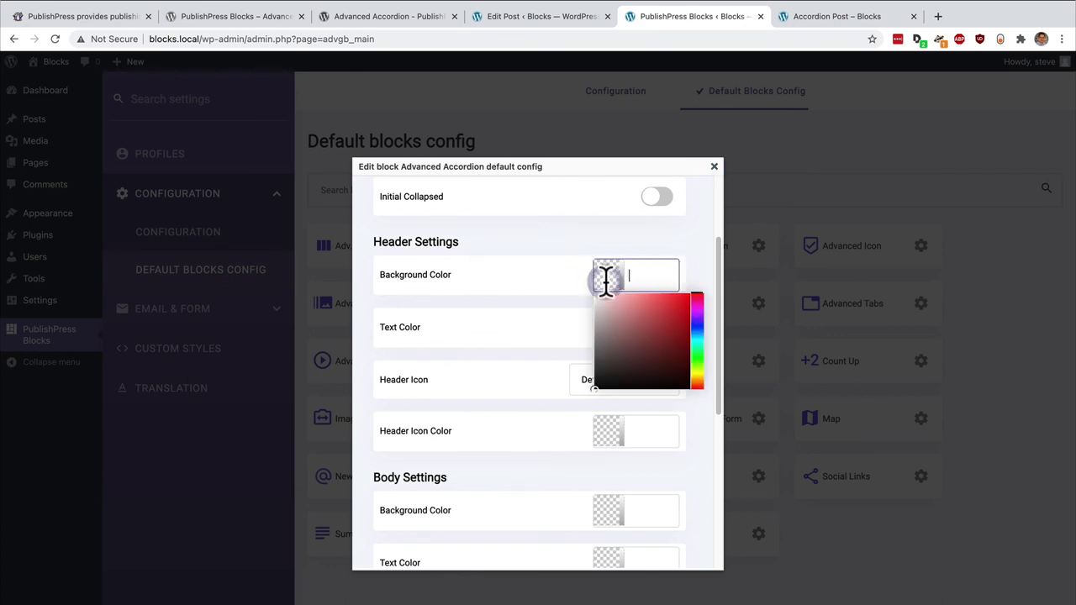
left_click(545, 237)
scroll(545, 236, "up", 1)
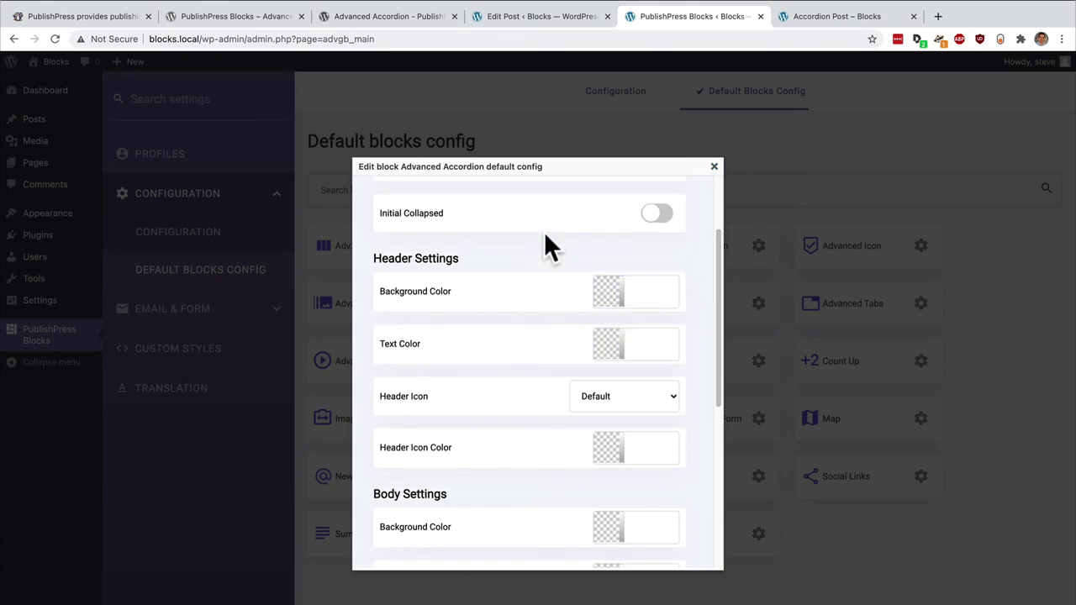
scroll(545, 236, "down", 2)
scroll(545, 236, "down", 4)
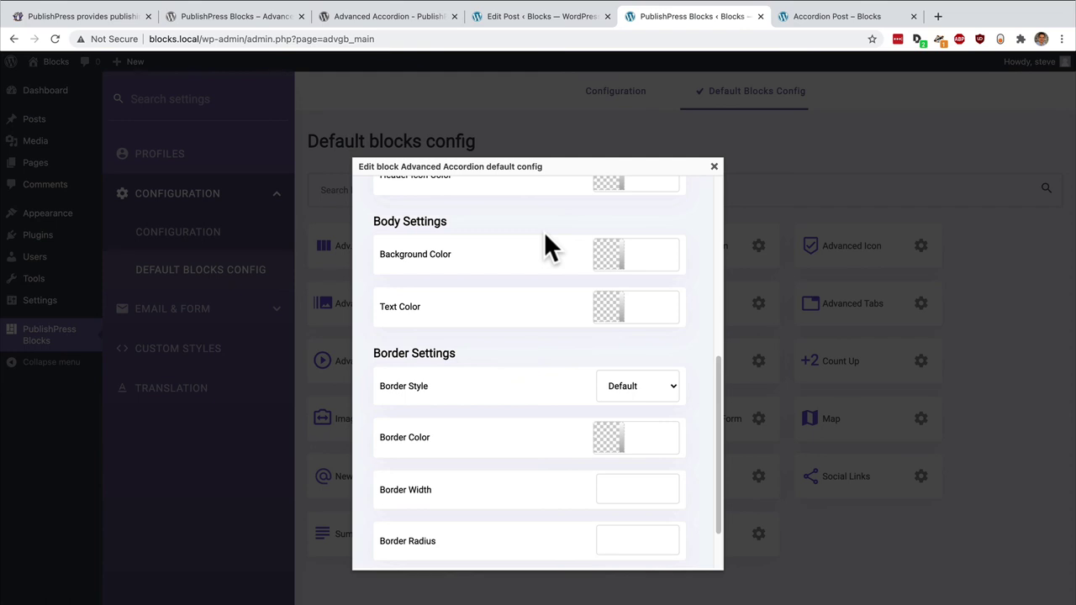
- Glance at the Advanced Accordion demo tab, then return to the PublishPress Blocks plugin page
left_click(250, 20)
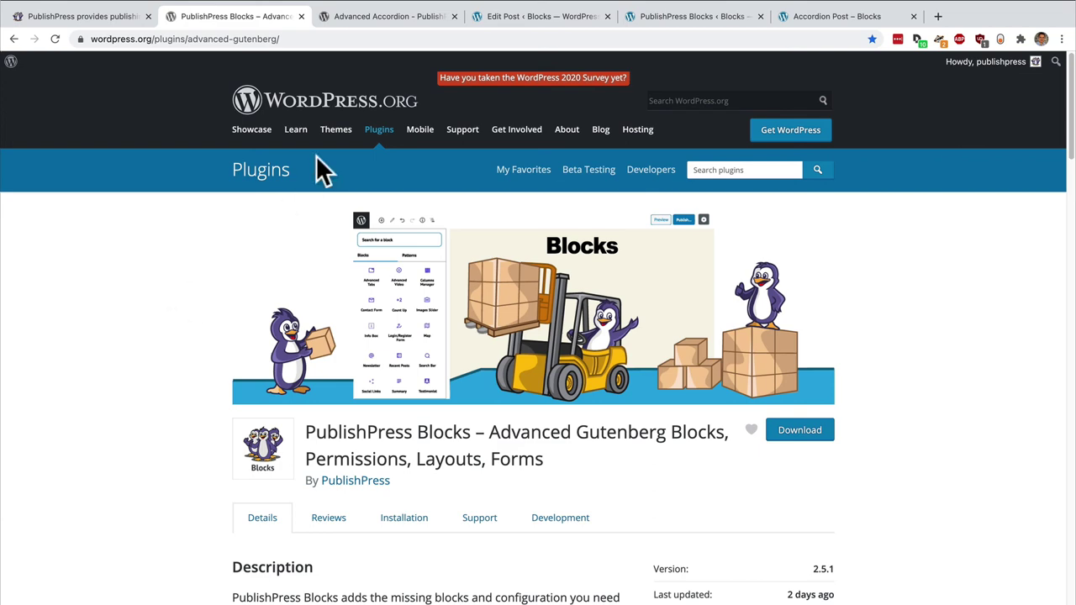
left_click(355, 19)
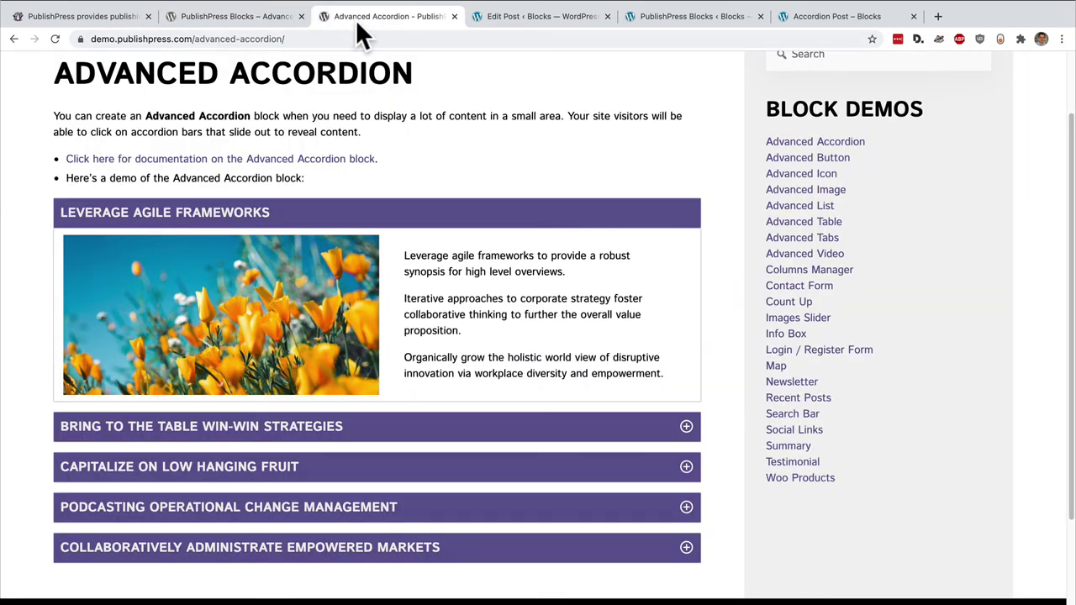
scroll(370, 239, "up", 1)
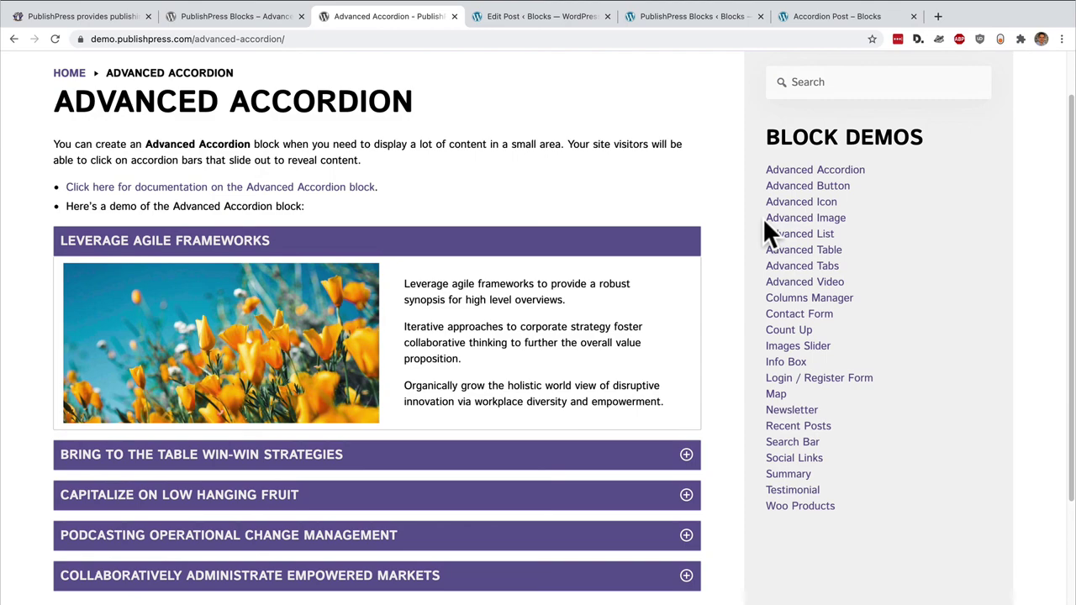
left_click(235, 14)
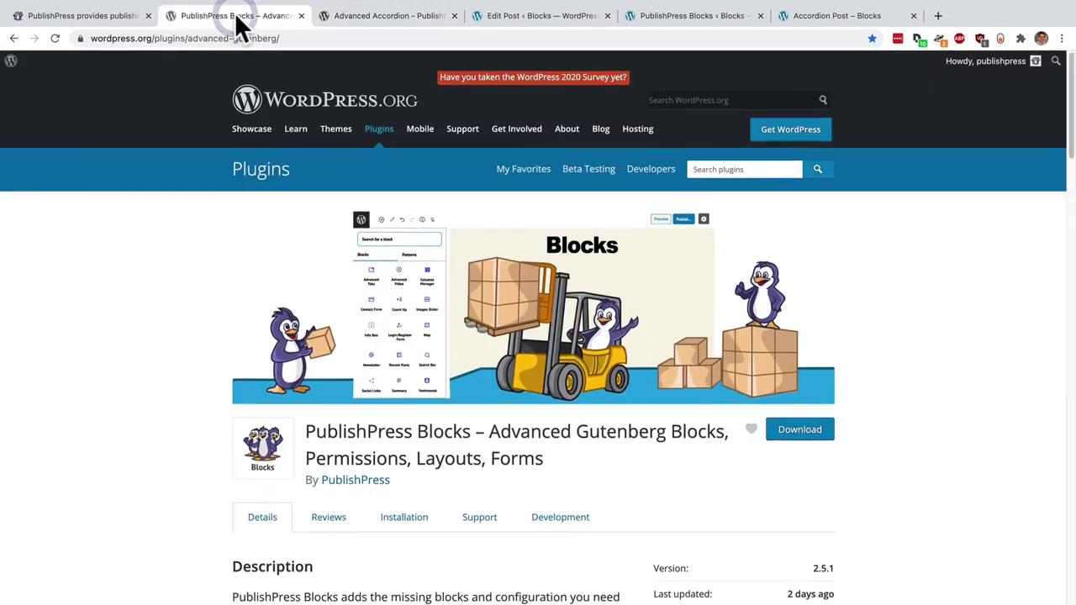